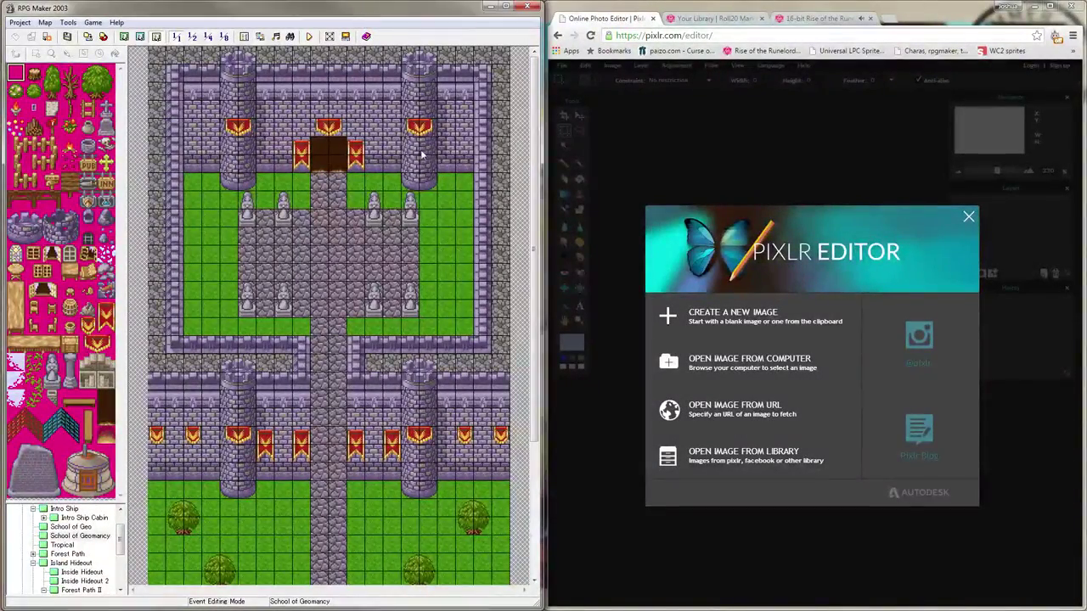
Step: Scroll down and back up over the whole School of Geomancy castle map
scroll(524, 339, "down", 5)
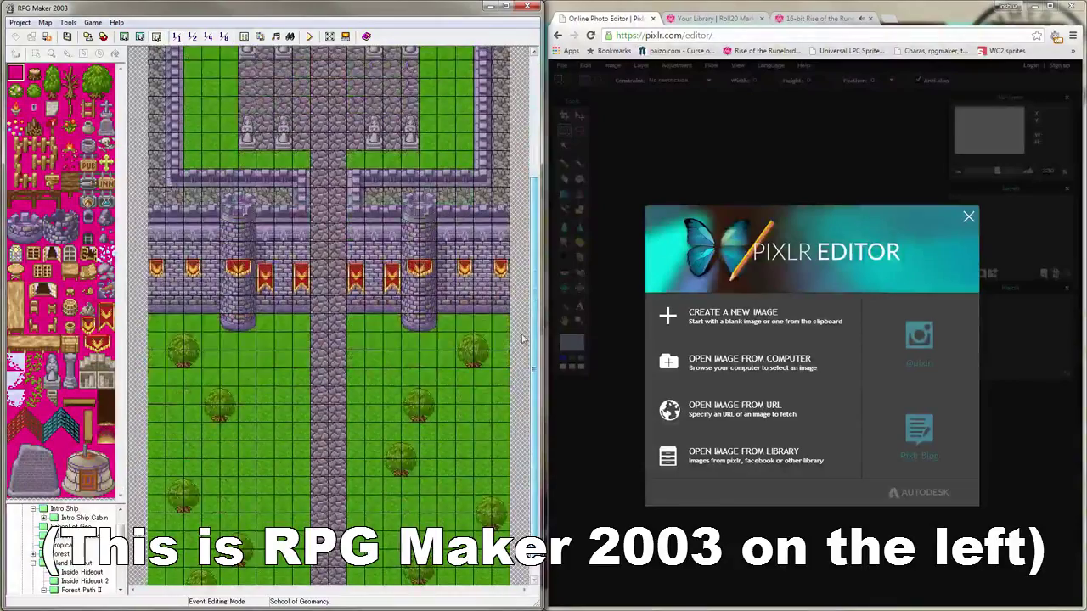
scroll(524, 338, "up", 5)
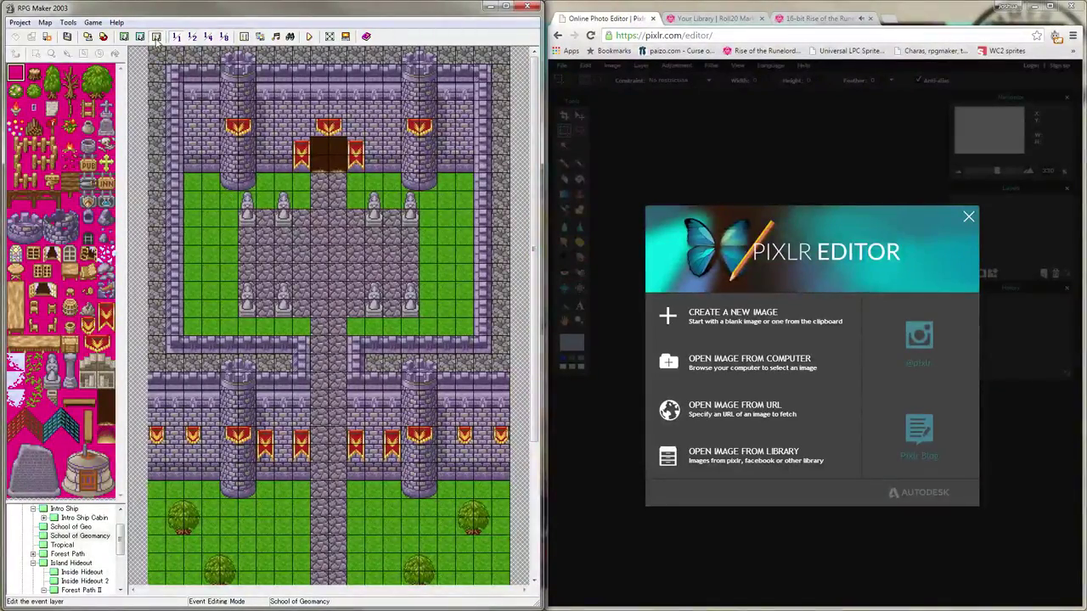
Step: Show the map's lower tile layer without grid, then return to the event layer
left_click(123, 39)
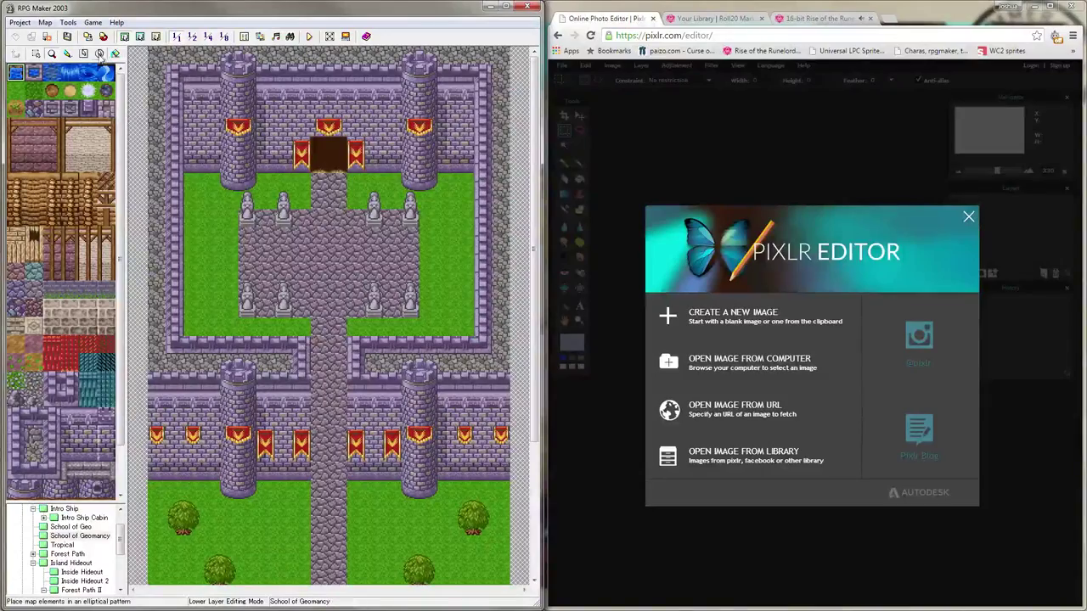
left_click(157, 37)
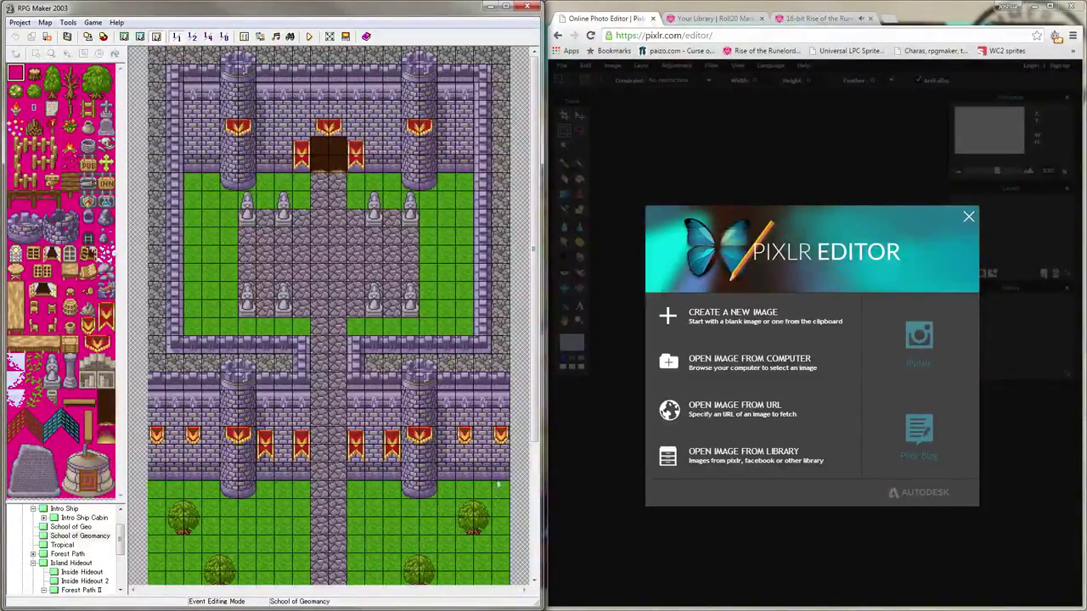
Step: Edit the School of Geomancy map's height in Map Properties and apply it
right_click(78, 536)
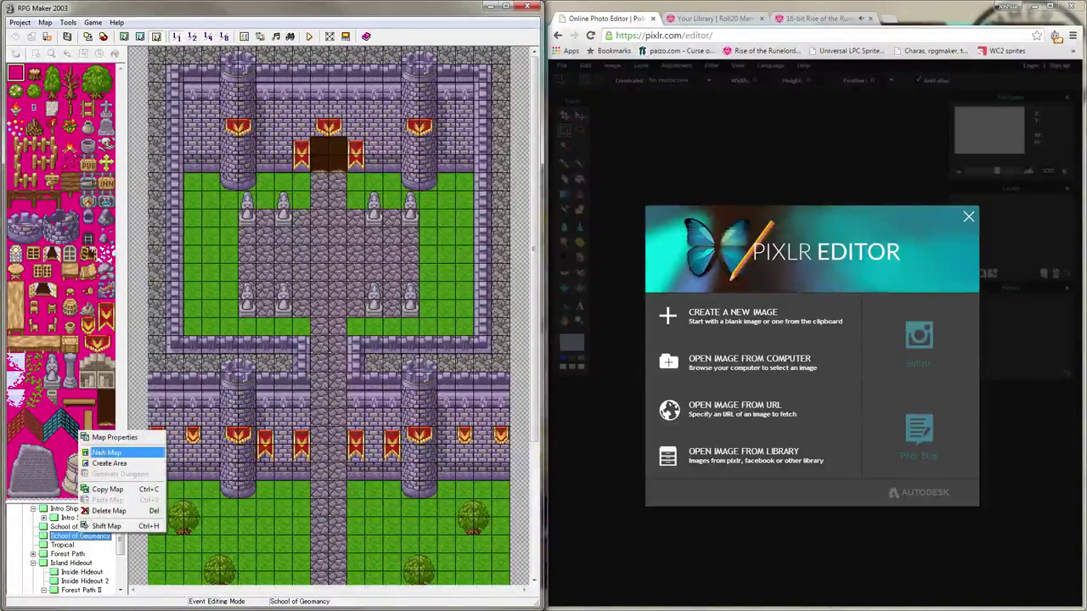
left_click(113, 437)
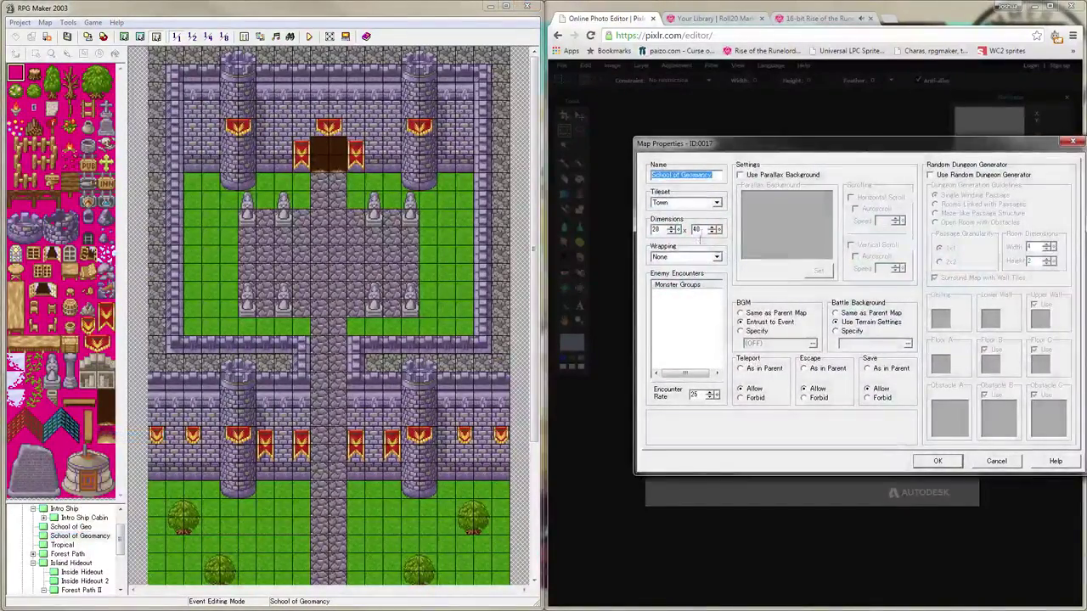
double_click(698, 230)
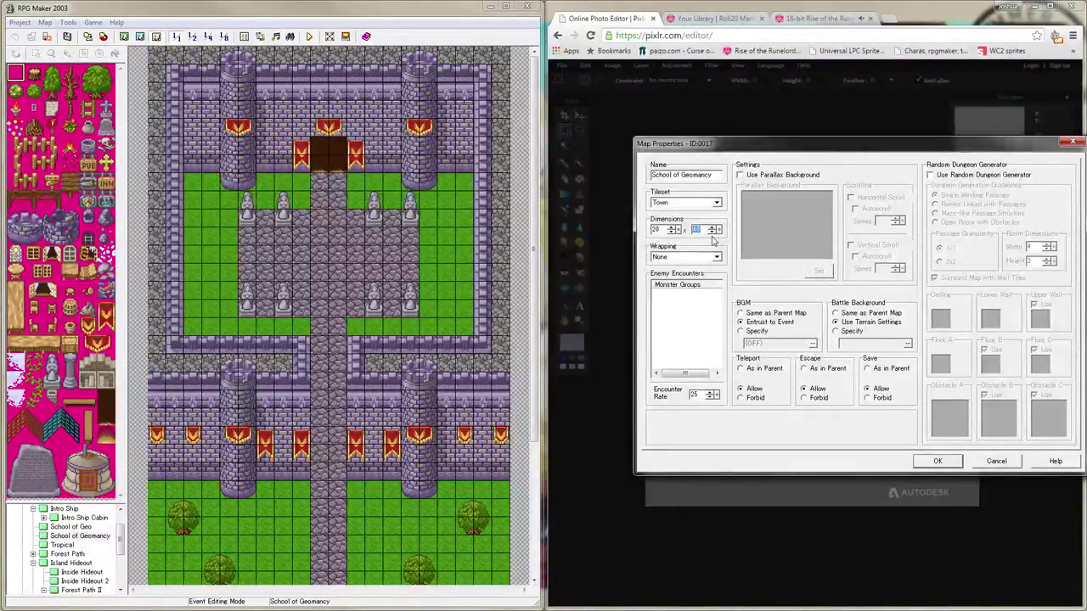
left_click(934, 461)
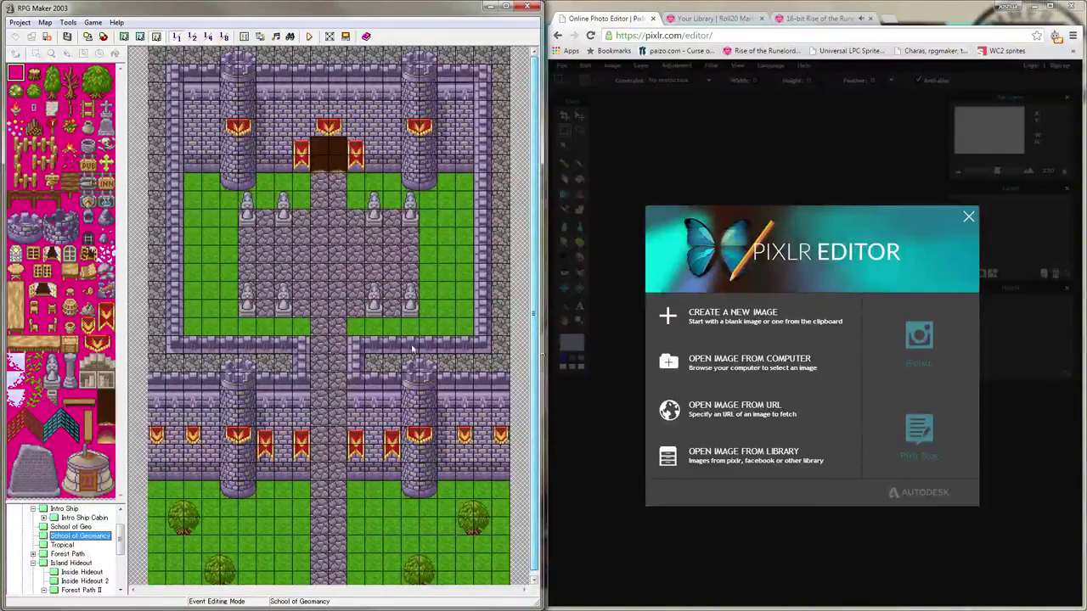
Step: Reopen Map Properties, lower the map height by one and apply the new size
right_click(100, 536)
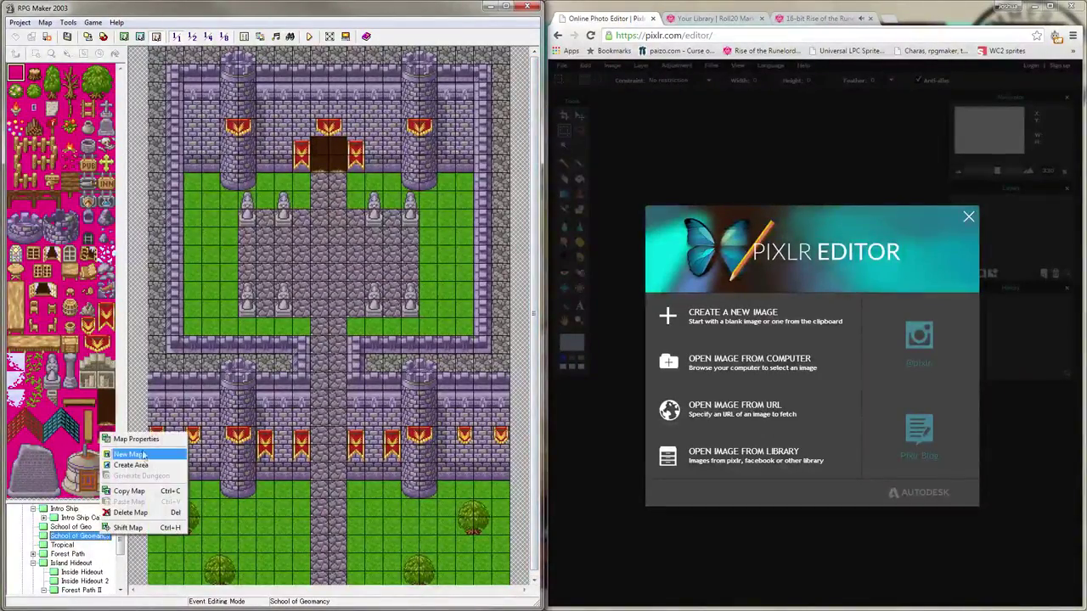
left_click(127, 436)
left_click(715, 232)
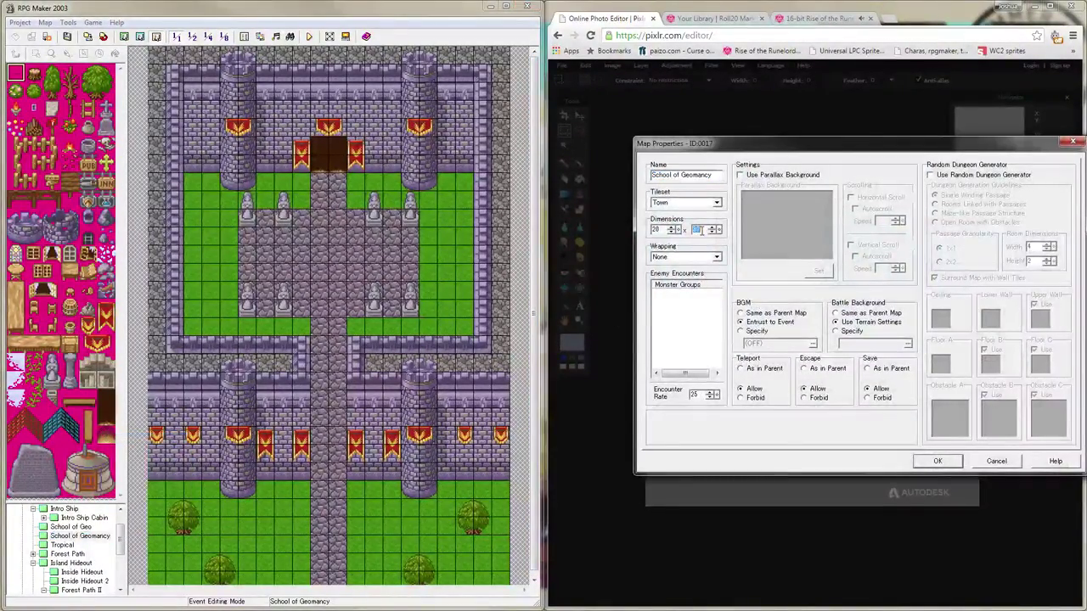
left_click(945, 462)
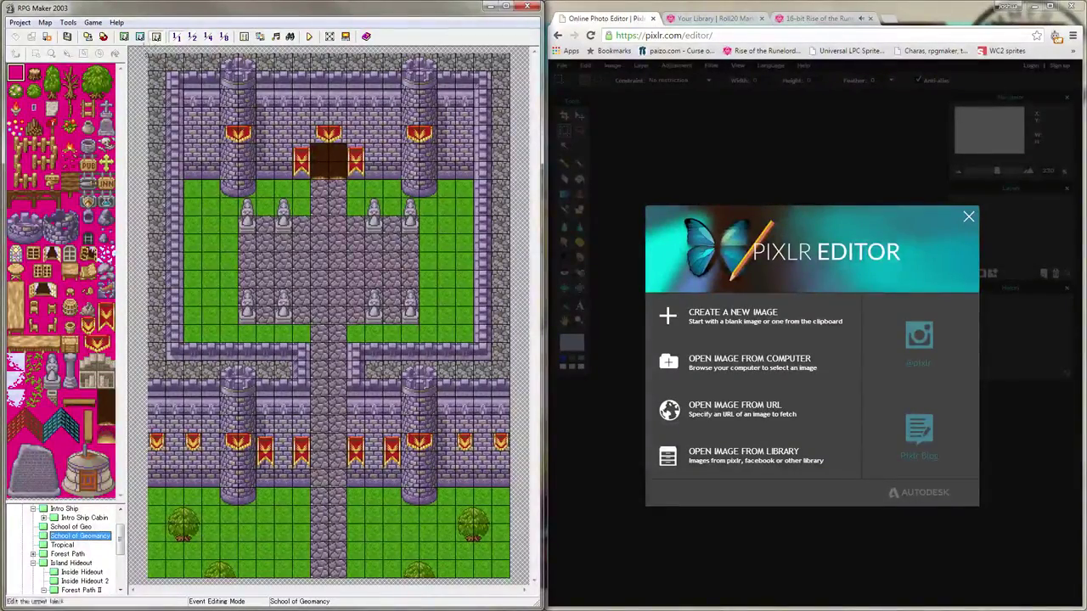
Step: Show the castle map's lower layer without grid and capture the screen
left_click(124, 36)
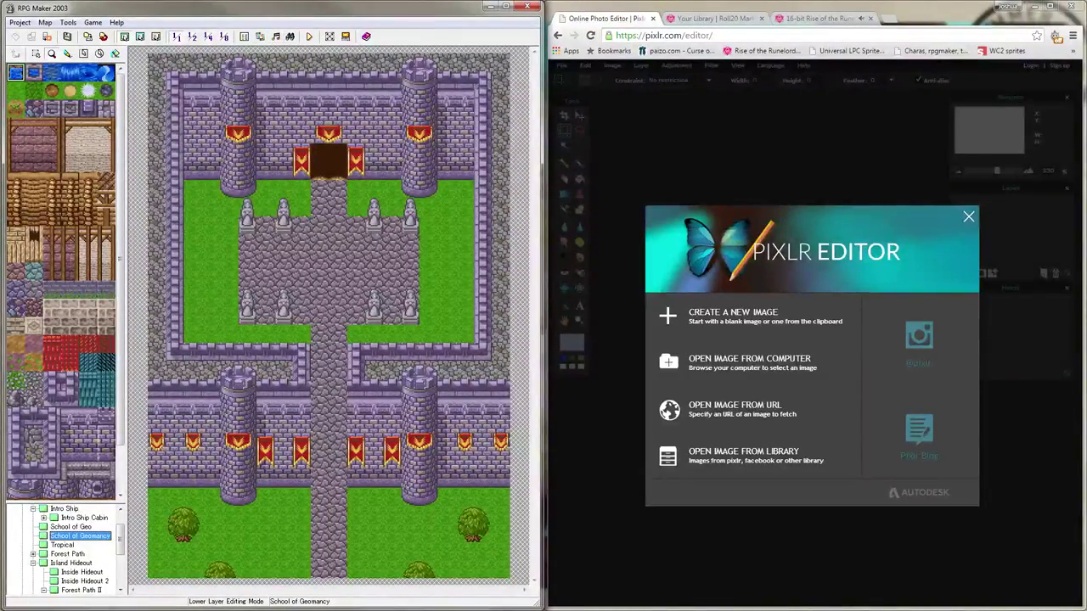
key("alt+Tab")
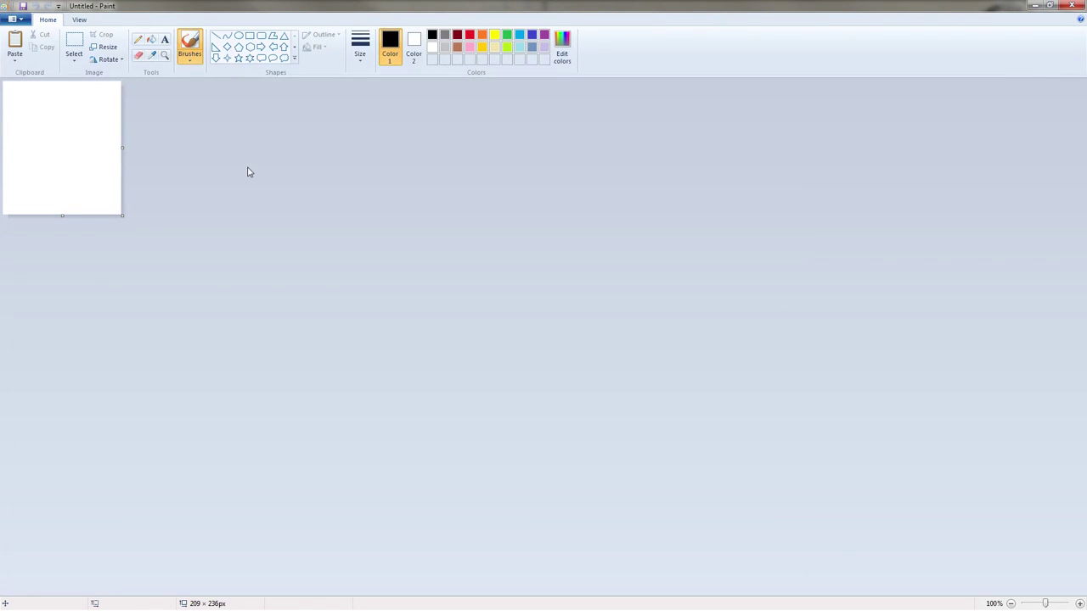
Step: Paste the screen capture onto the blank Paint canvas, enlarging it to 3840 × 1080 px
key("ctrl+v")
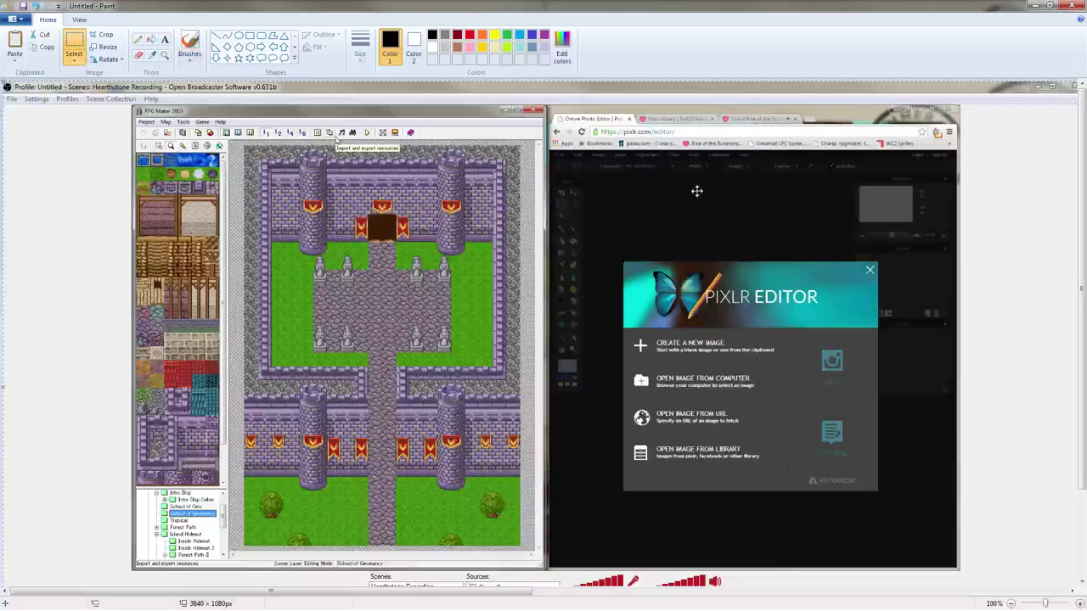
scroll(696, 187, "right", 6, "shift")
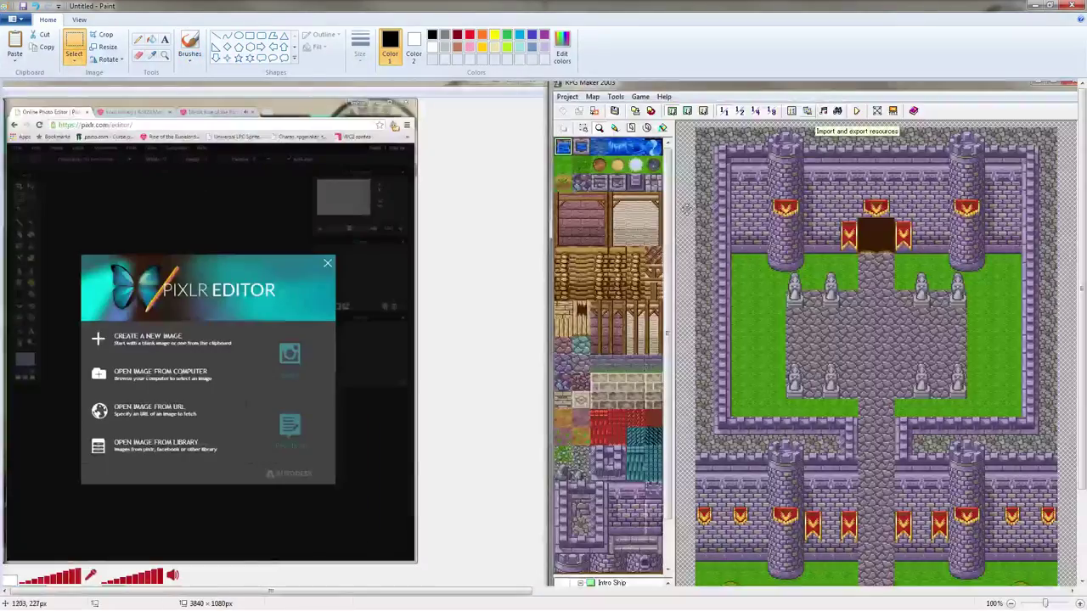
scroll(620, 208, "right", 10, "shift")
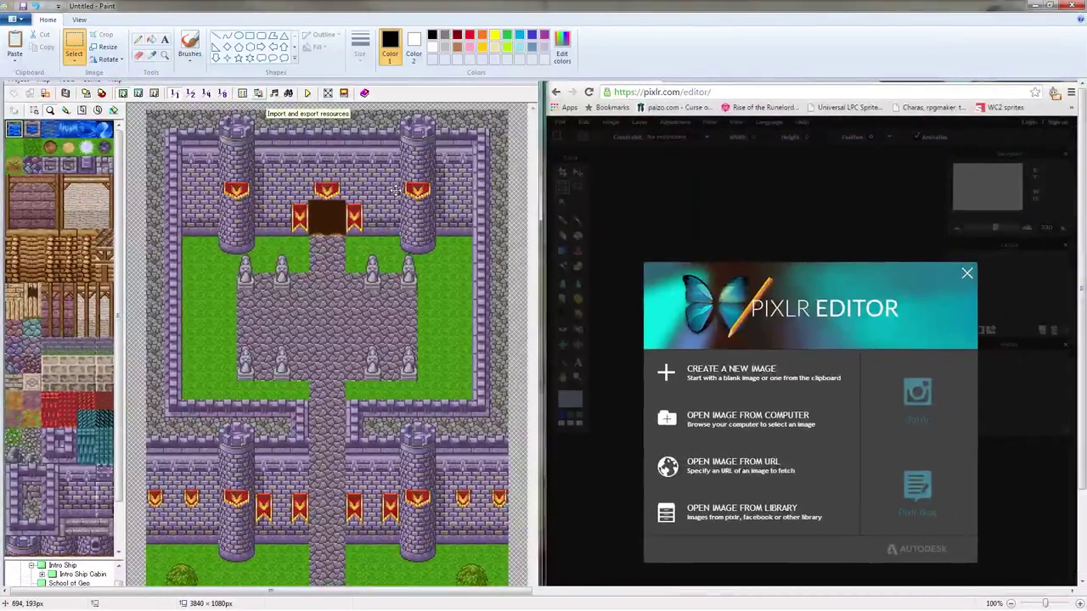
scroll(395, 191, "right", 1, "shift")
Step: Zoom out to see the whole screenshot, then return to the Select tool
left_click(165, 54)
scroll(165, 55, "down", 1, "ctrl")
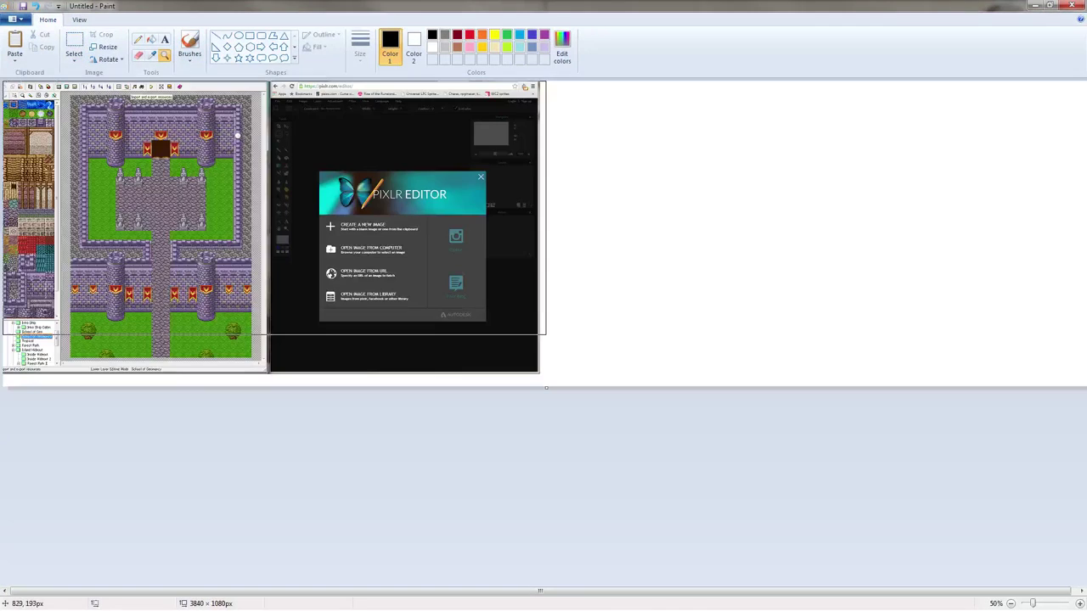
left_click(74, 44)
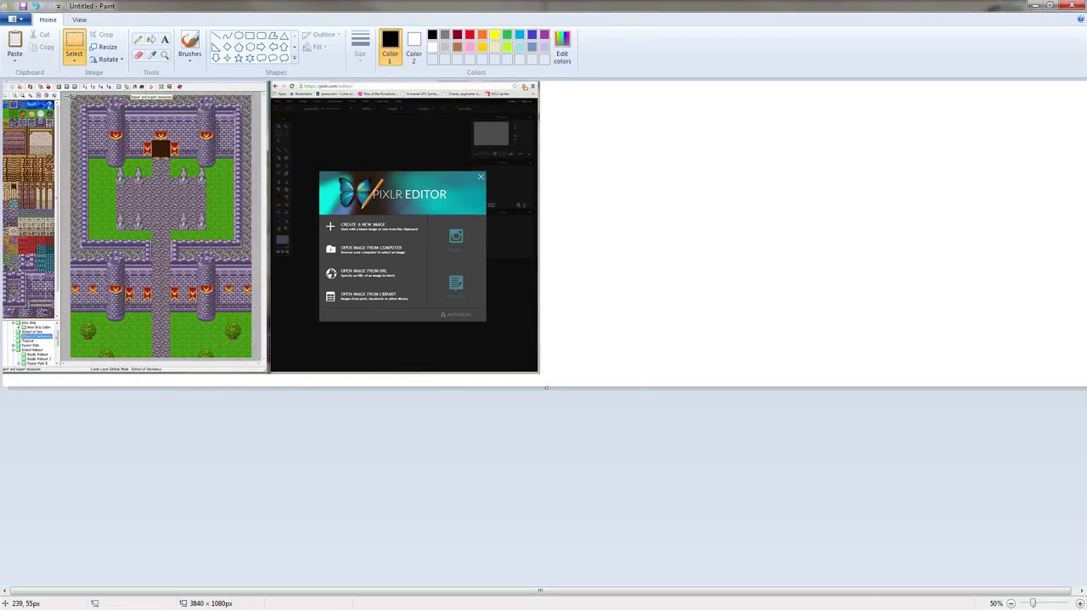
scroll(164, 54, "up", 1, "ctrl")
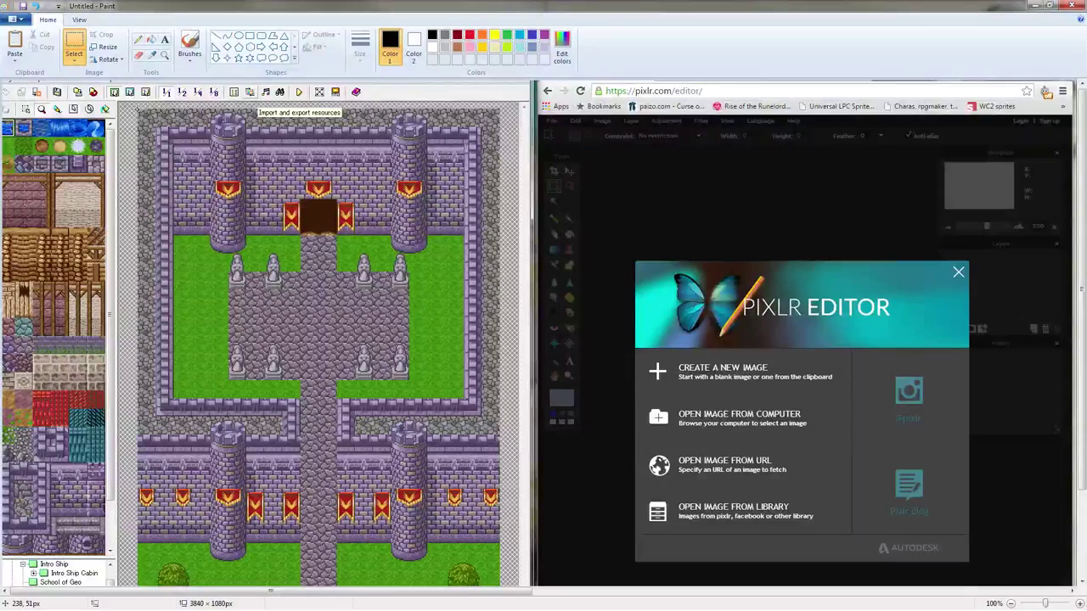
scroll(131, 109, "down", 2)
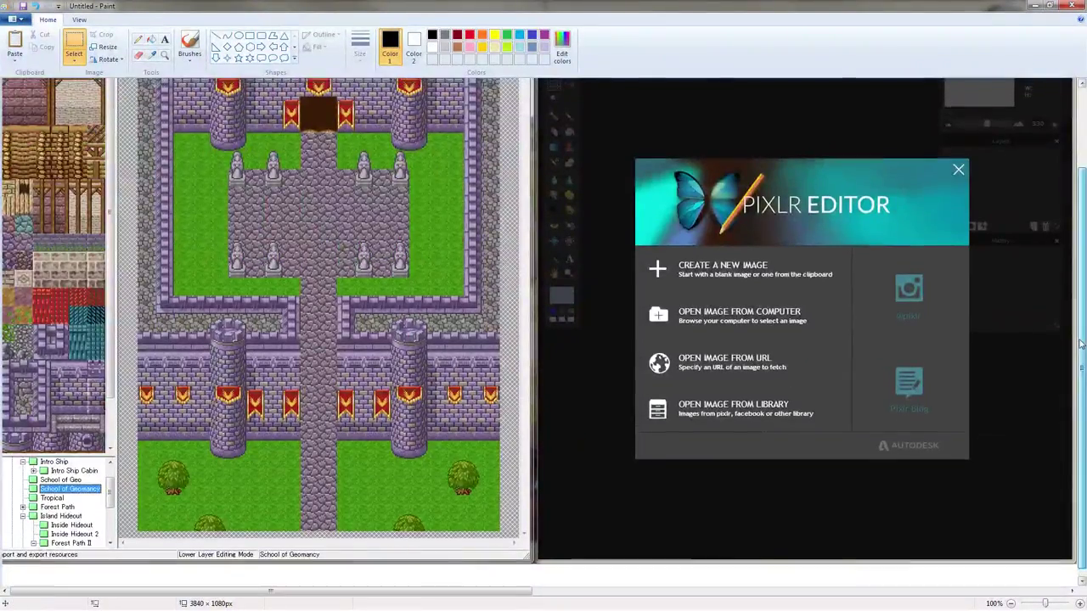
left_click_drag(1081, 344, 1076, 297)
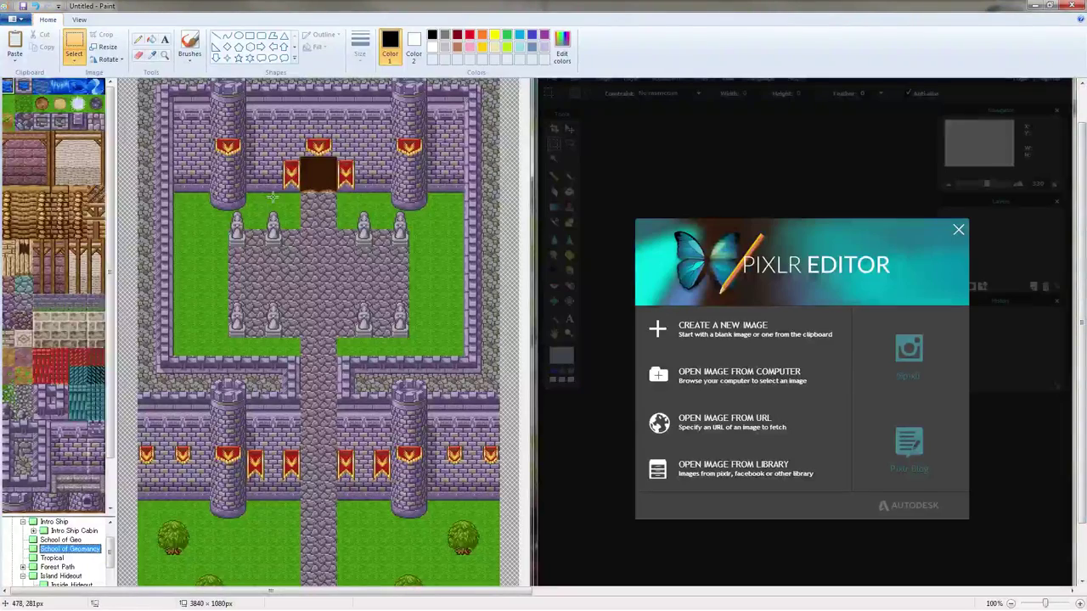
left_click(164, 53)
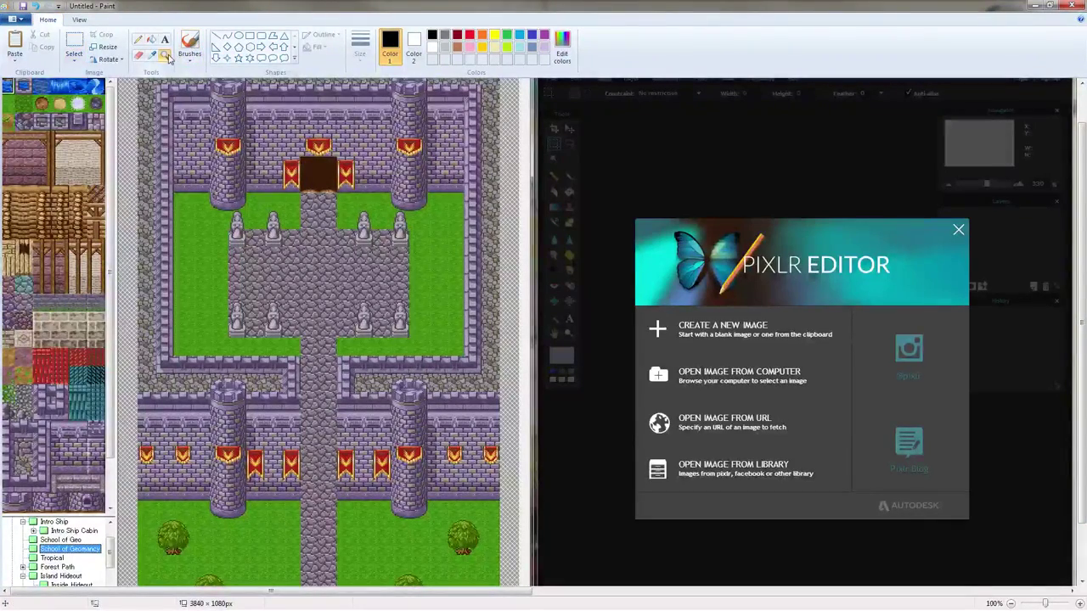
right_click(272, 145)
left_click(74, 46)
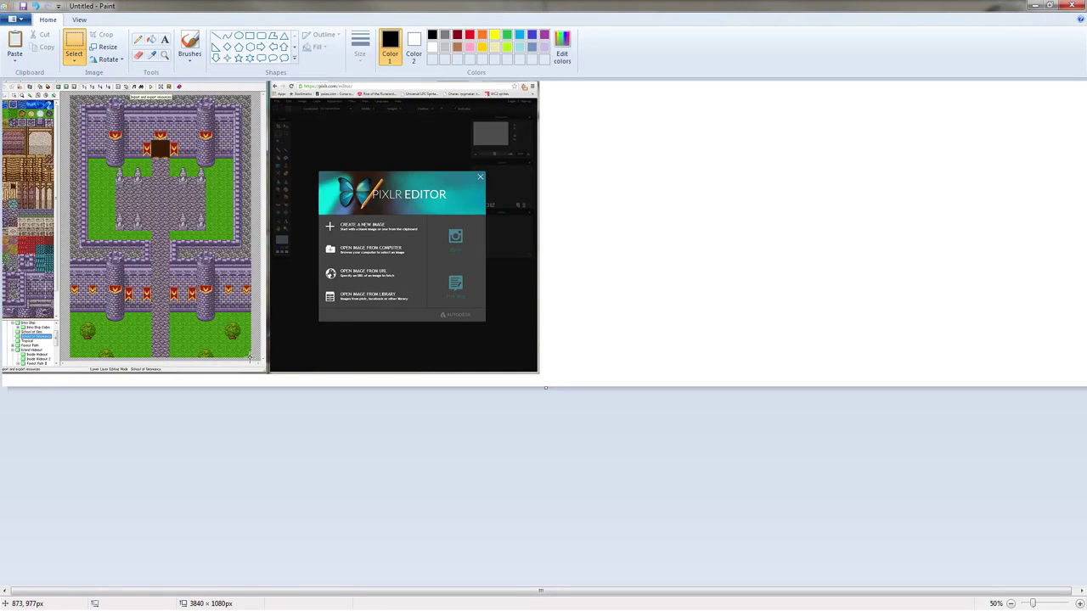
Step: Copy just the castle map area into a new image, discarding the unsaved screenshot
left_click_drag(251, 360, 159, 206)
left_click_drag(72, 101, 63, 85)
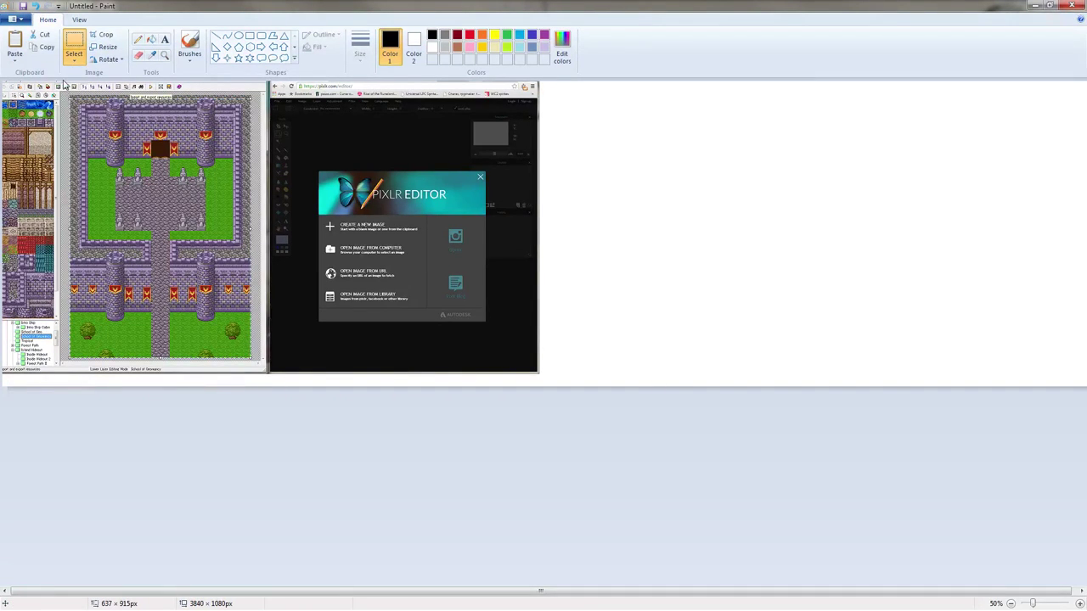
left_click(12, 19)
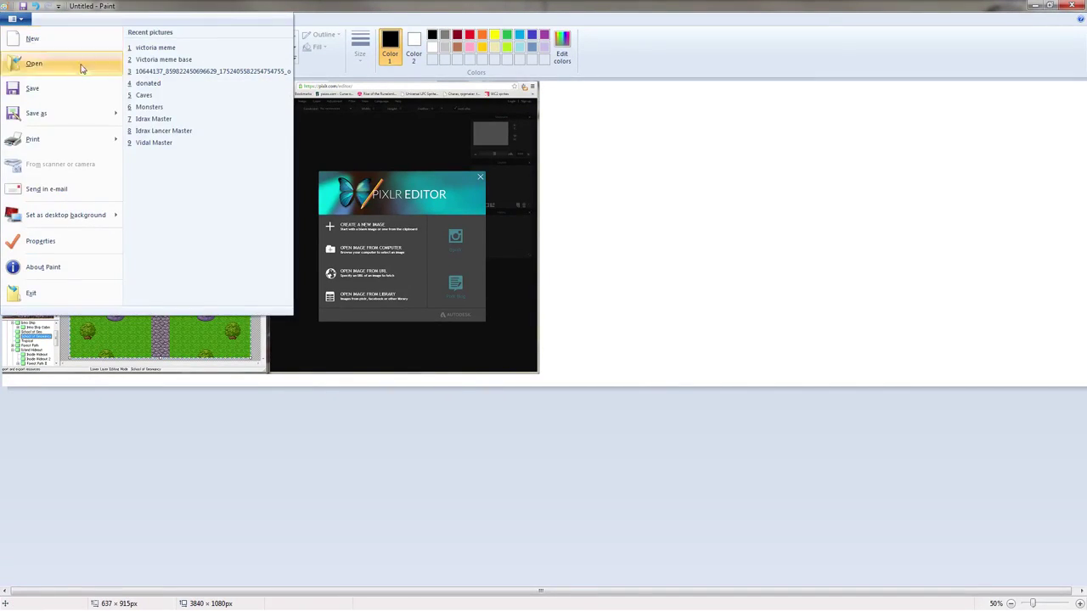
left_click(34, 39)
left_click(563, 311)
key("ctrl+v")
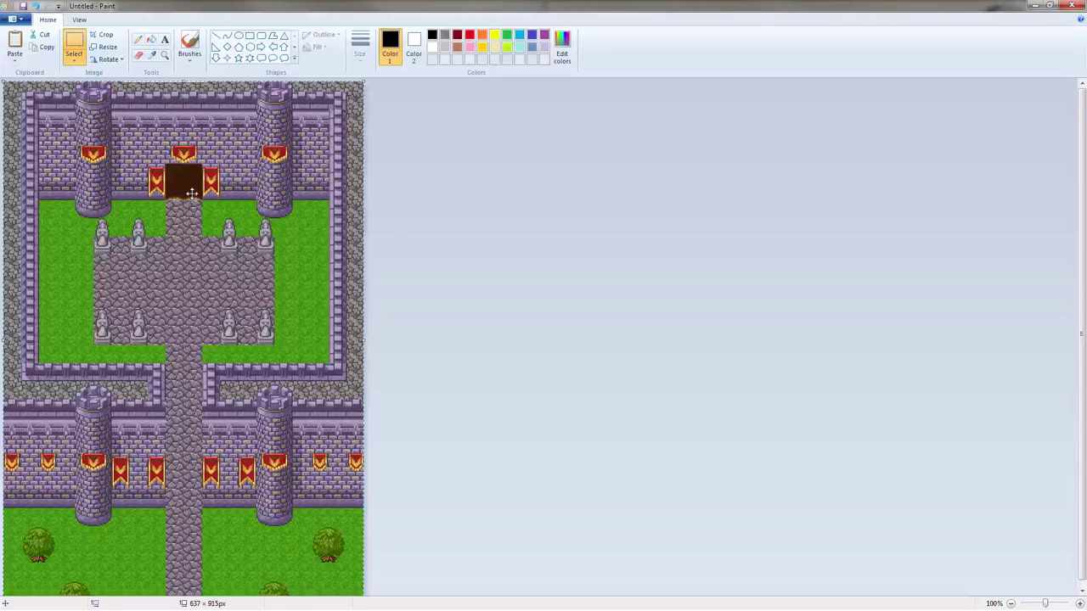
left_click(11, 19)
Step: In Save As, browse Documents to Pathfinder Campaign > ... > NPCS > To be uploaded
left_click(34, 111)
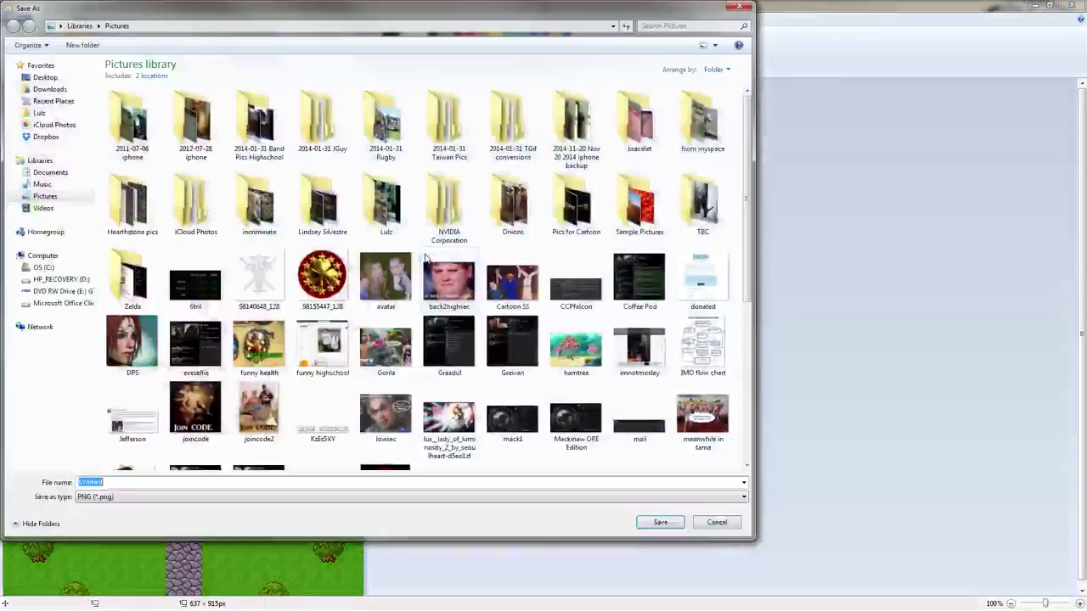
left_click(69, 198)
left_click(50, 173)
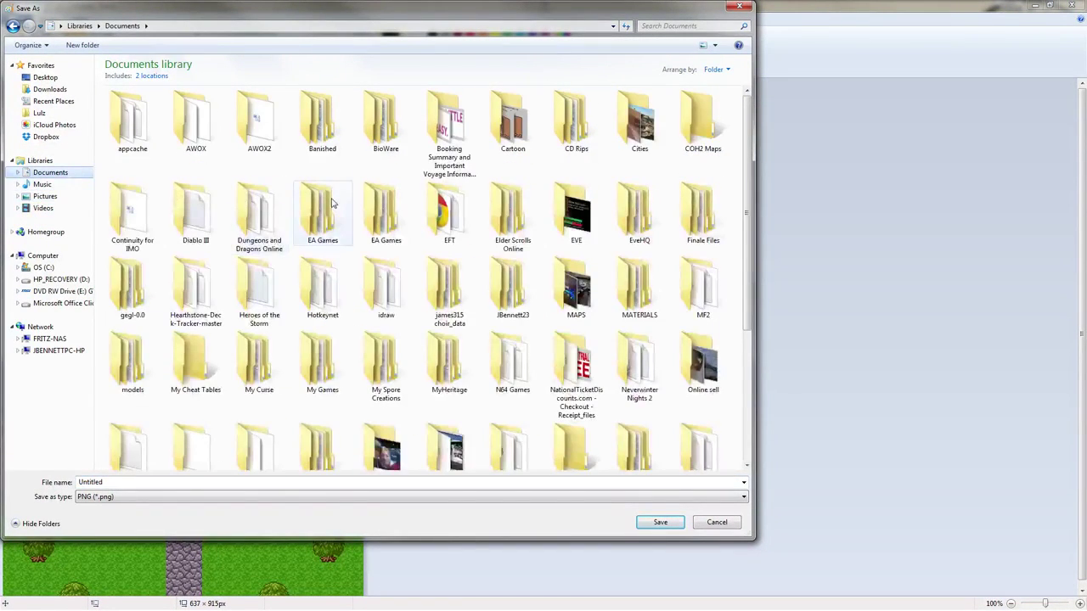
left_click(414, 266)
scroll(414, 265, "down", 3)
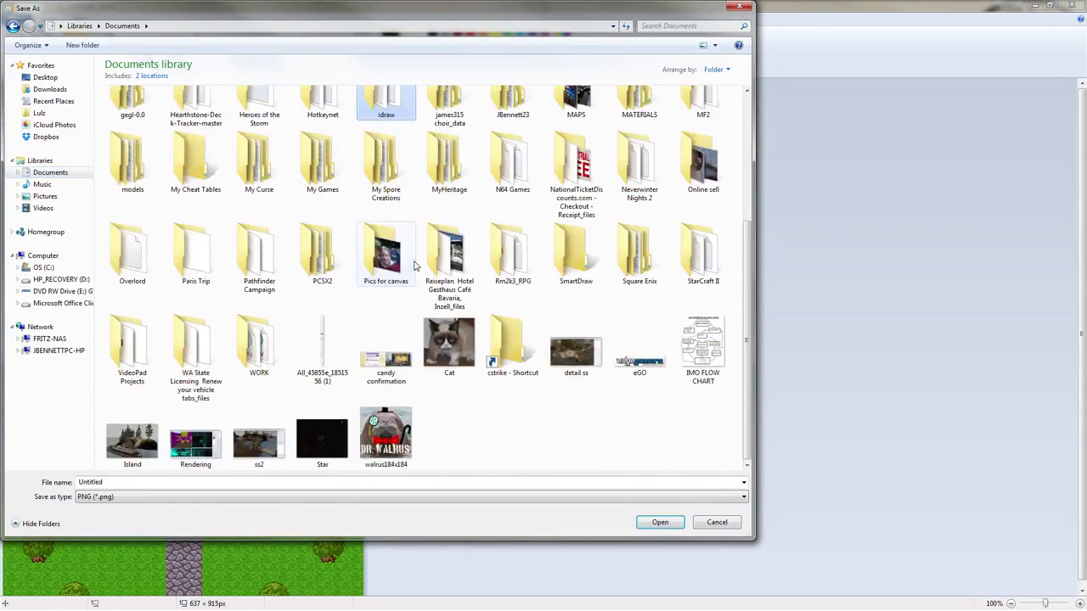
double_click(260, 246)
double_click(261, 119)
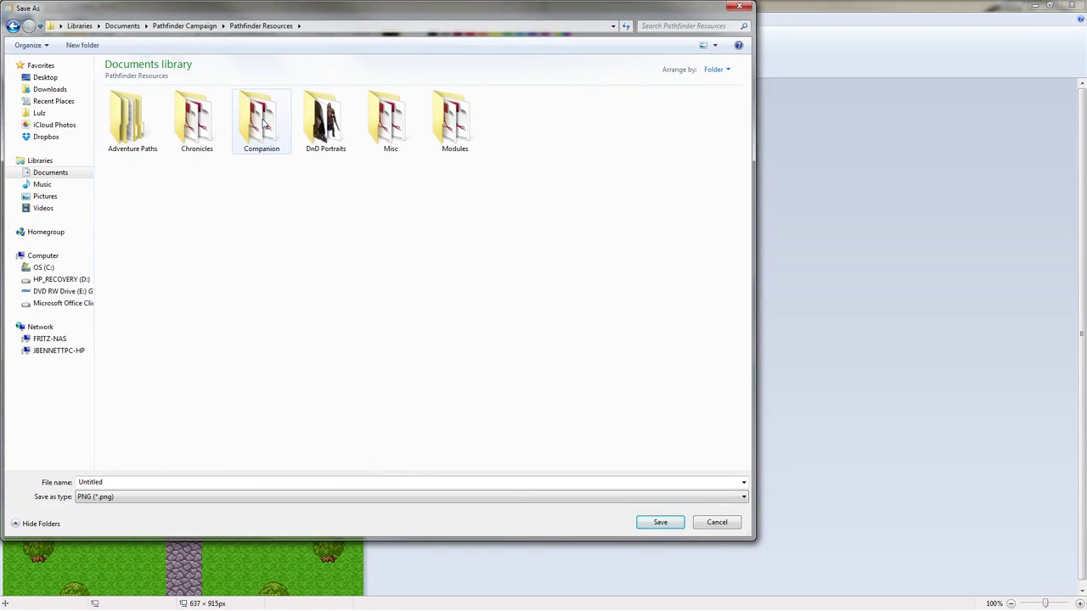
double_click(131, 119)
double_click(388, 124)
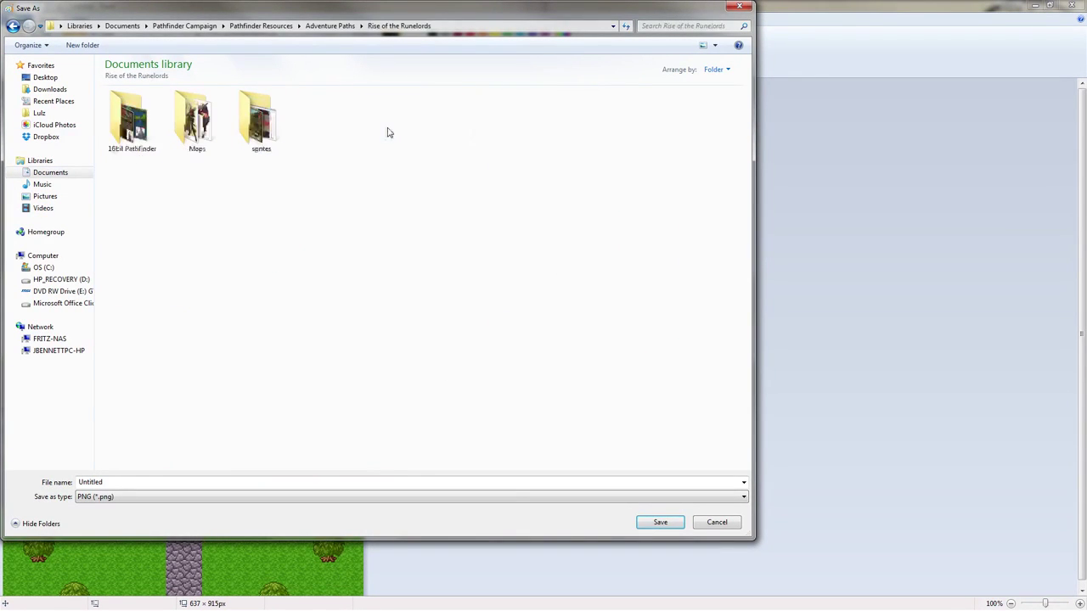
double_click(260, 118)
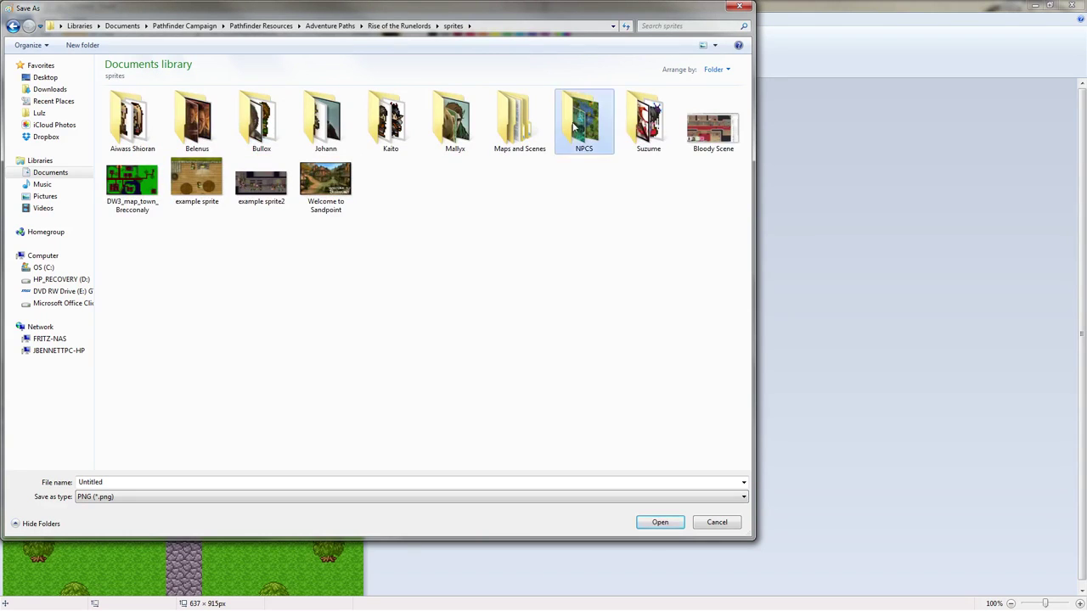
double_click(129, 123)
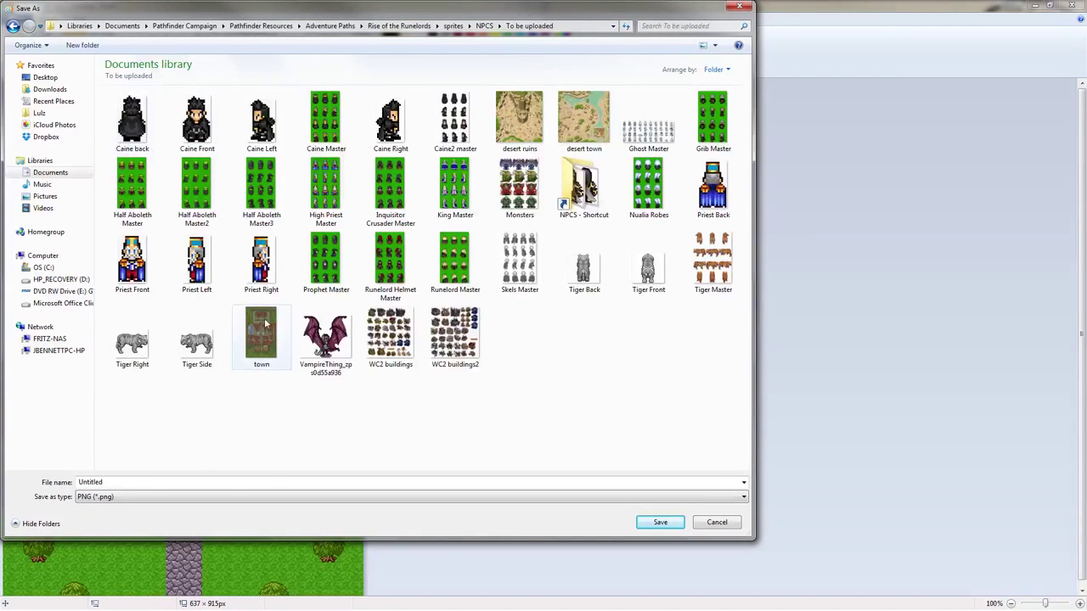
Step: Save the image as PNG 'Castle Example' and minimize Paint
left_click(260, 482)
type("C")
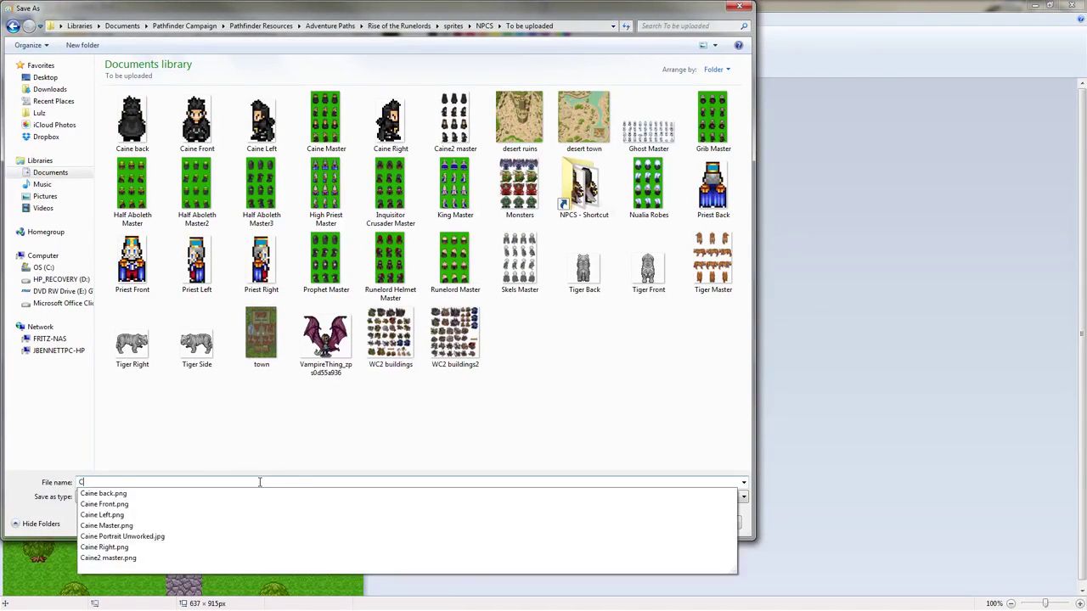
type("astle Exam")
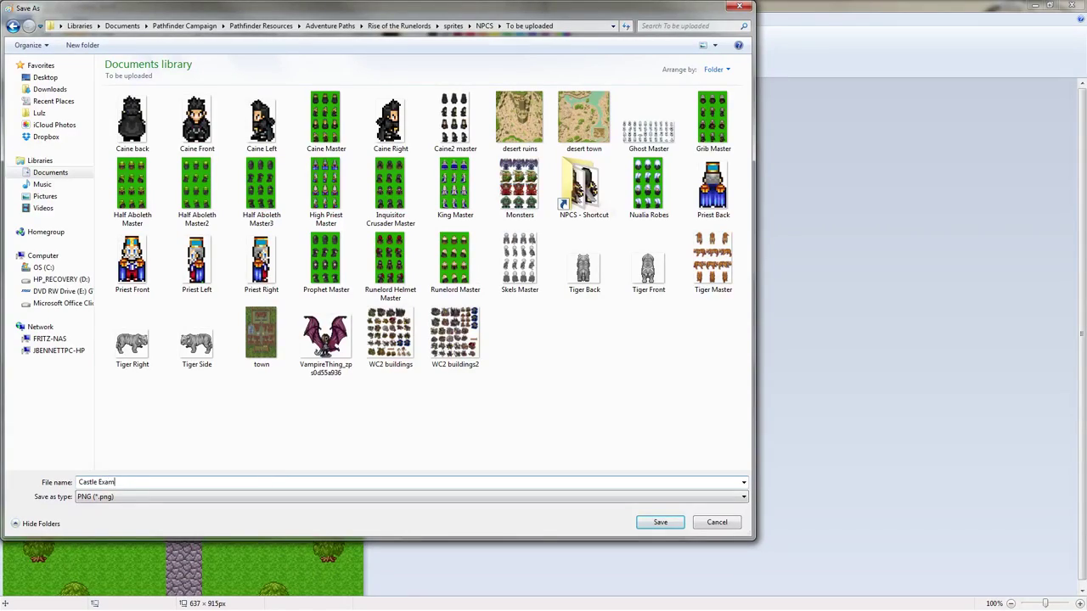
type("ple")
key("Return")
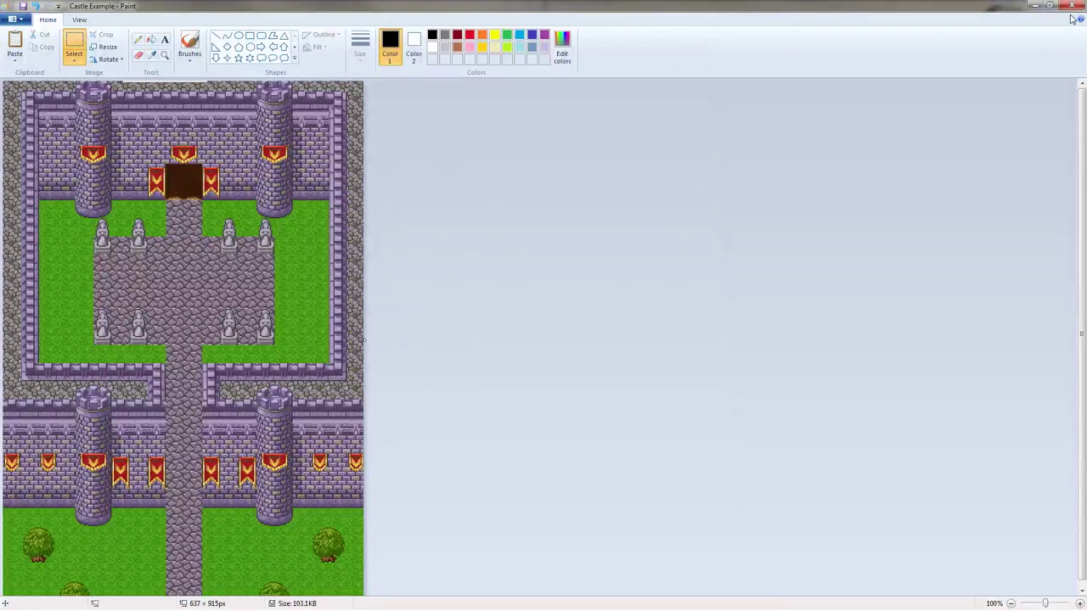
left_click(1033, 7)
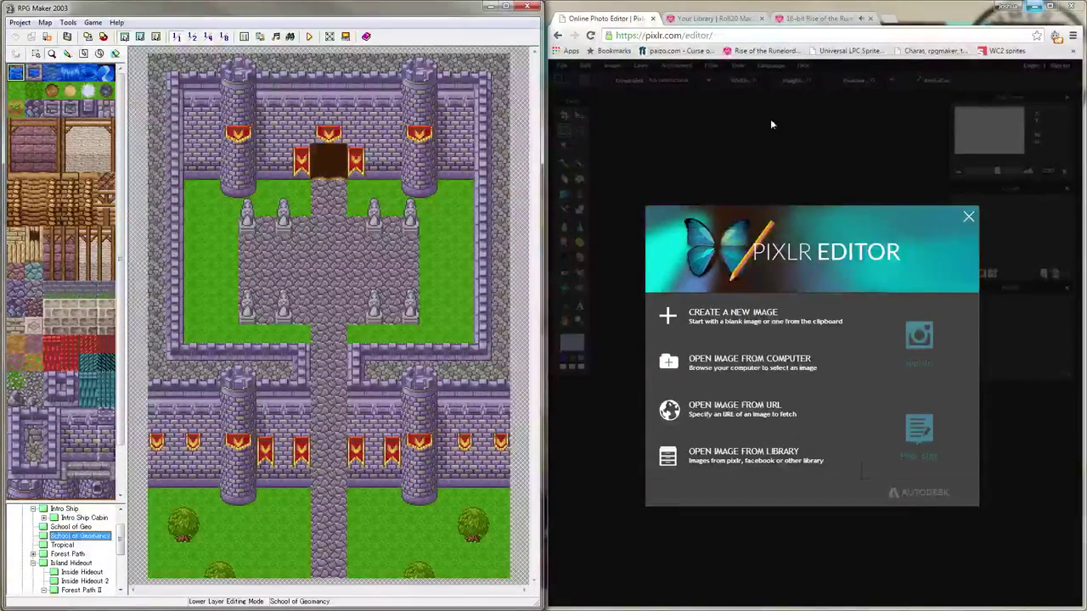
Step: Upload Castle Example to the Roll20 library and open the campaign's game full-screen
left_click(716, 18)
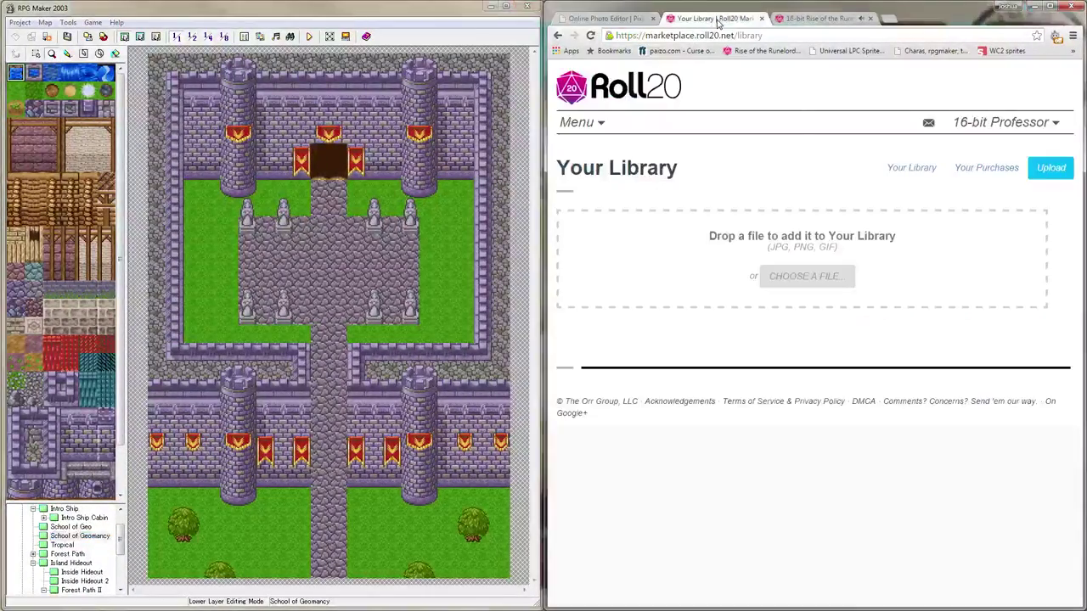
left_click(823, 275)
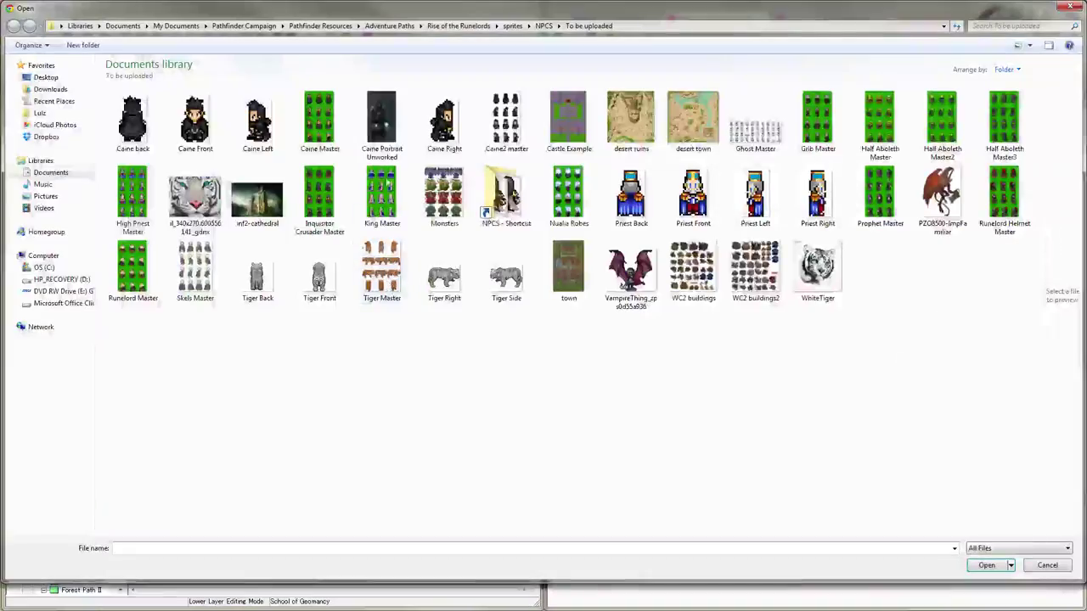
double_click(567, 116)
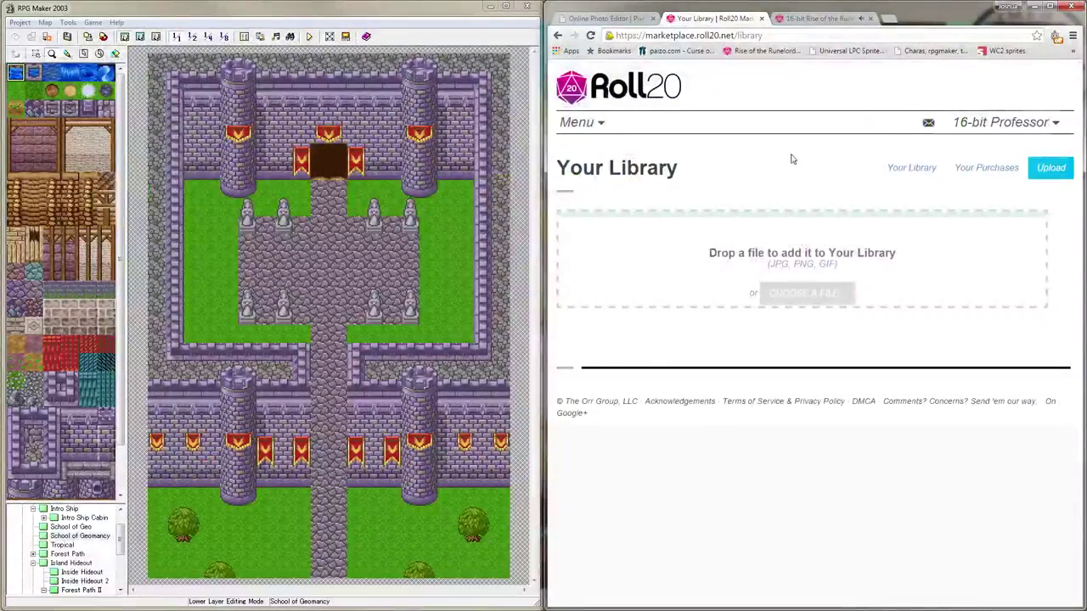
left_click(812, 20)
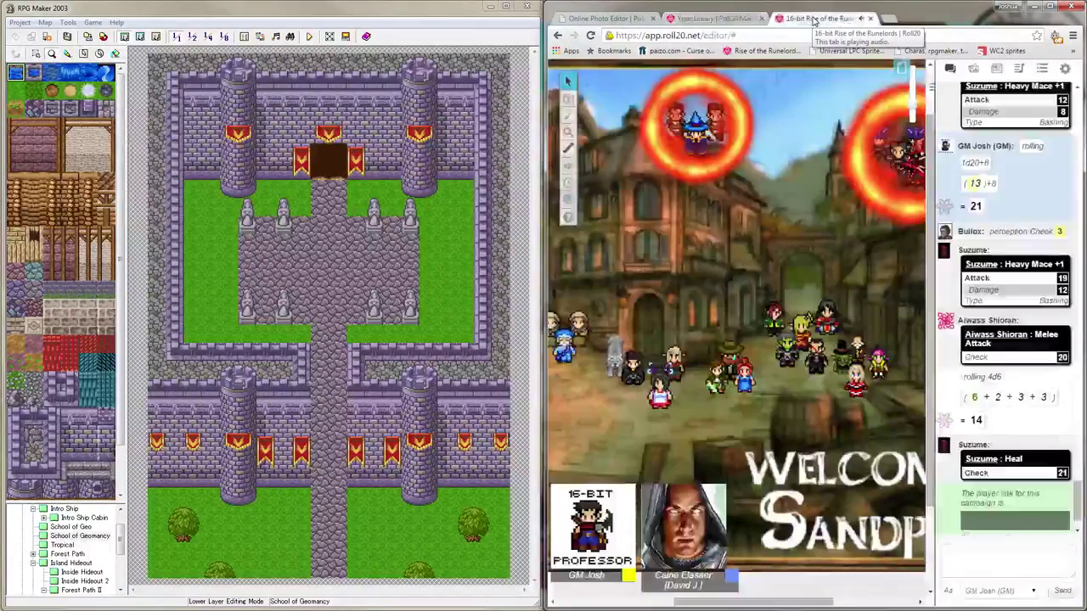
left_click_drag(912, 21, 806, 2)
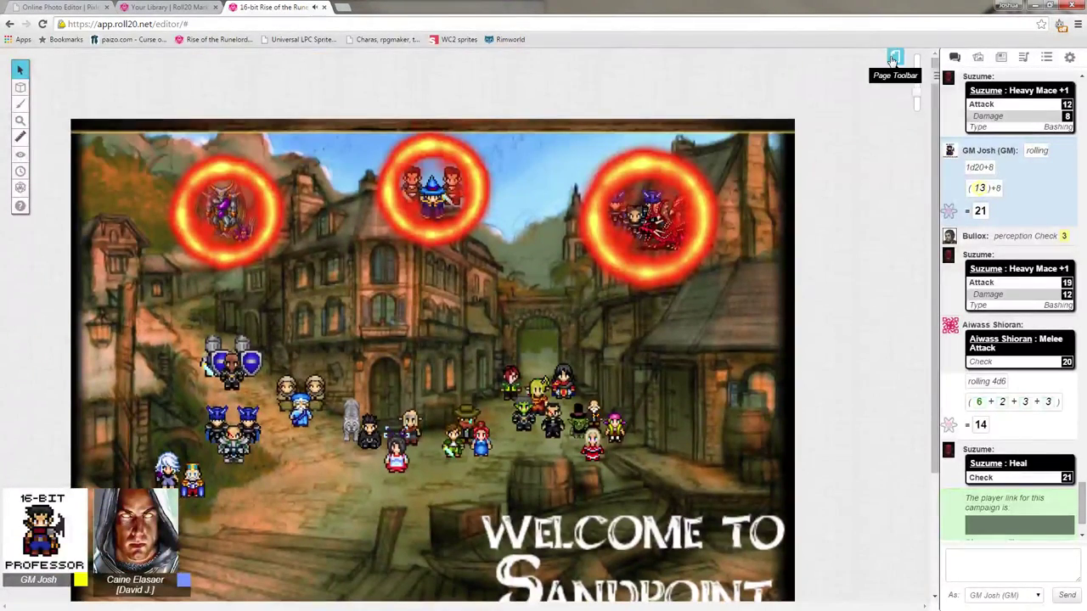
Step: Open the last Untitled page from the campaign's page list
left_click(895, 56)
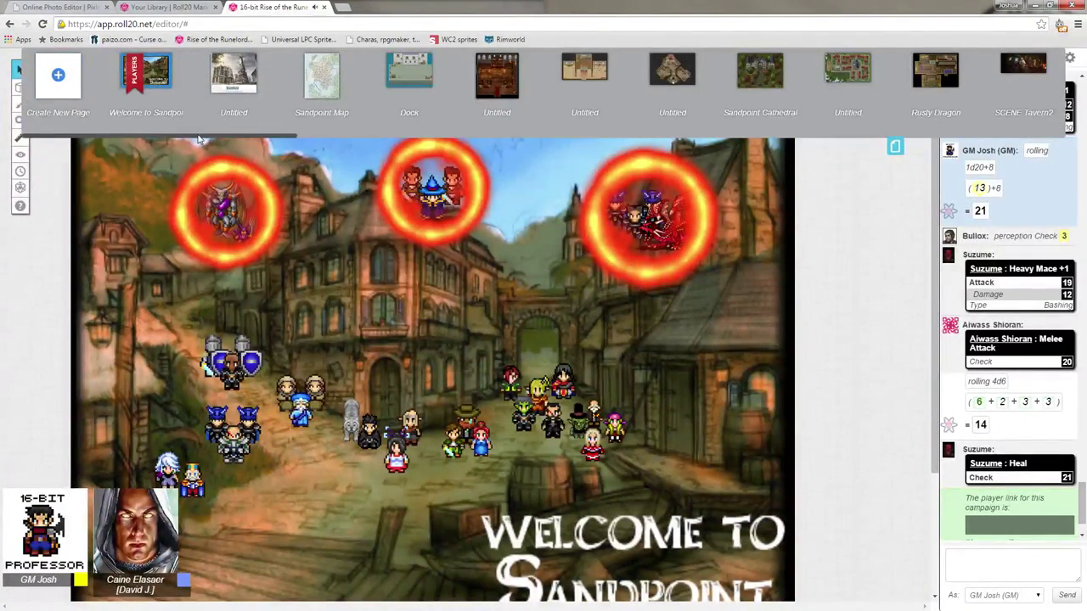
left_click_drag(202, 137, 1019, 132)
left_click(1014, 74)
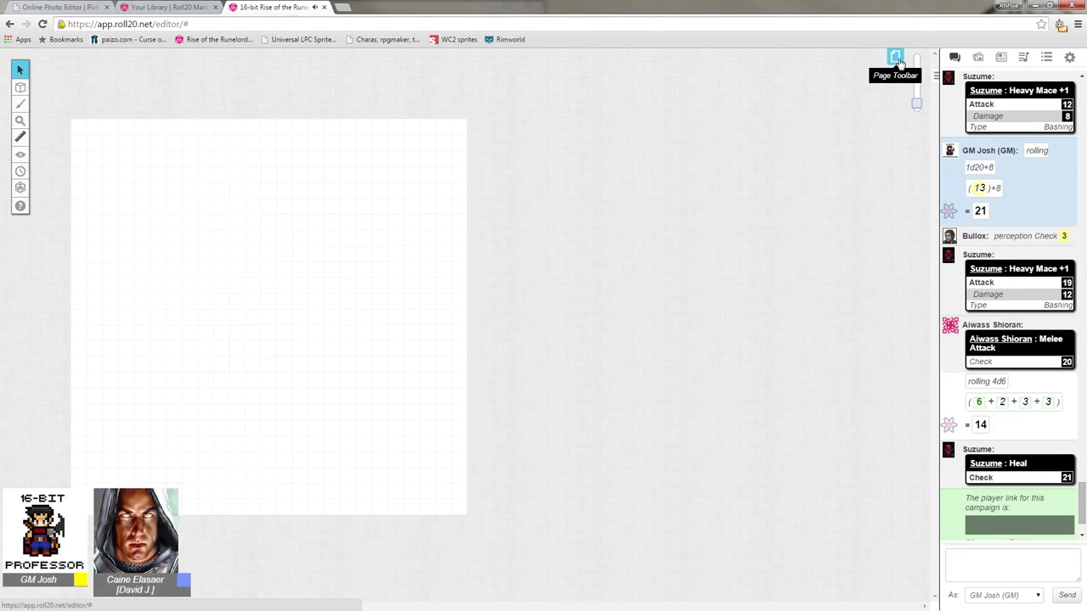
Step: In that page's settings, disable the grid and set the page height to 29
left_click(895, 57)
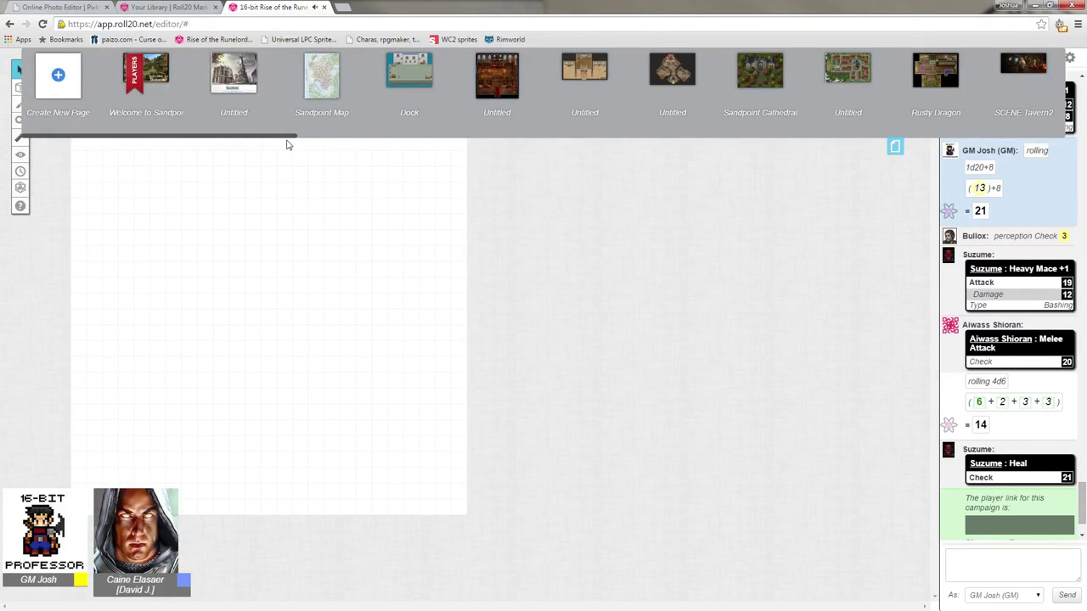
left_click_drag(283, 139, 1053, 138)
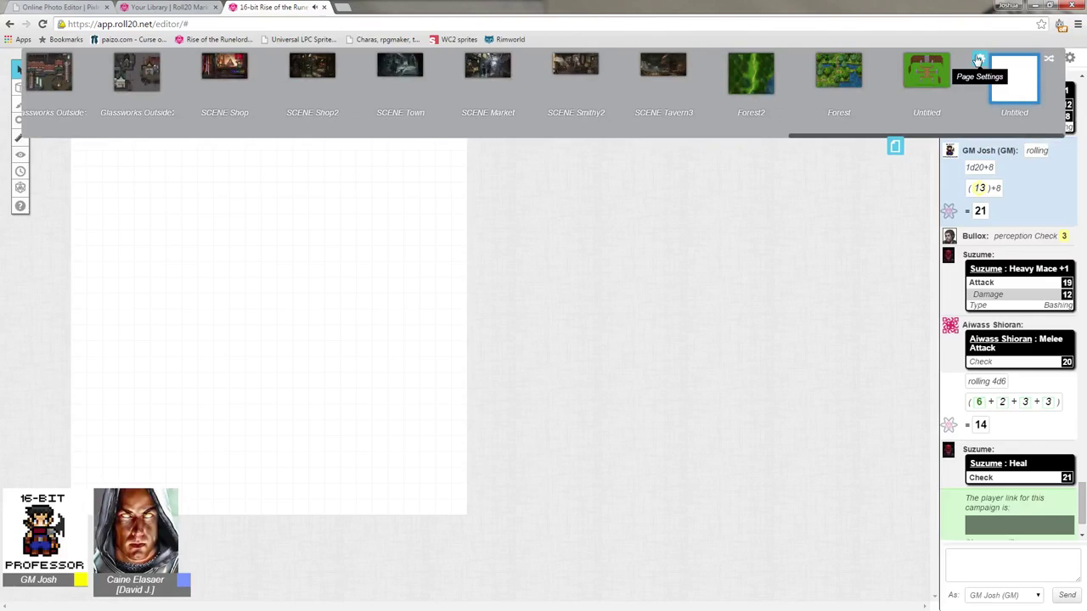
left_click(977, 61)
left_click(547, 217)
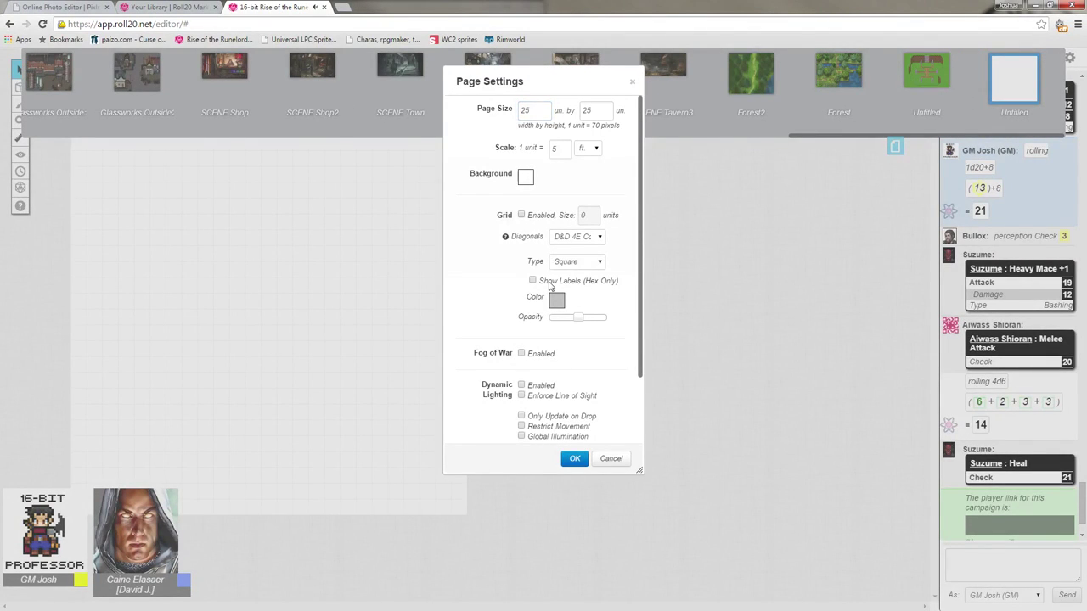
double_click(538, 110)
type("29")
Step: Apply the page settings and switch to the Map & Background layer
left_click(575, 459)
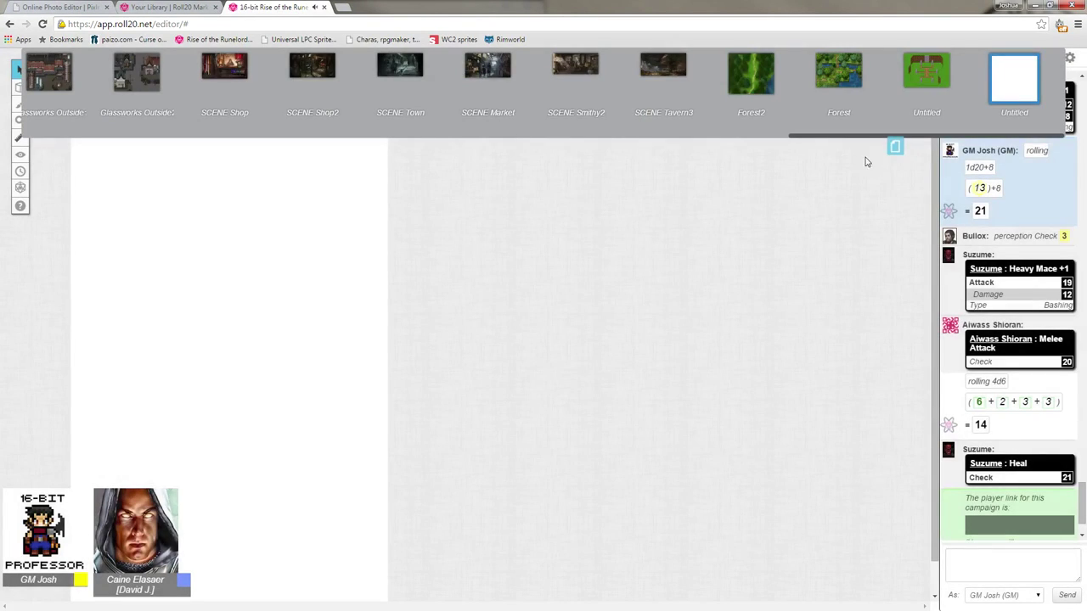
left_click(895, 148)
left_click(979, 59)
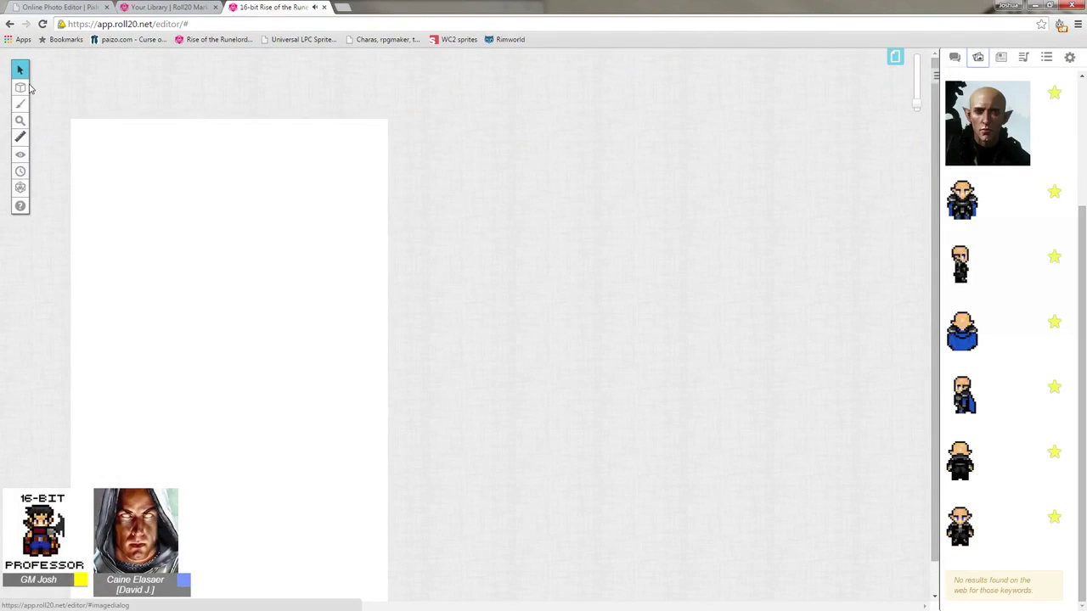
left_click(59, 83)
Step: Search the Art Library for 'castle' images
left_click(978, 58)
double_click(1018, 107)
type("cast")
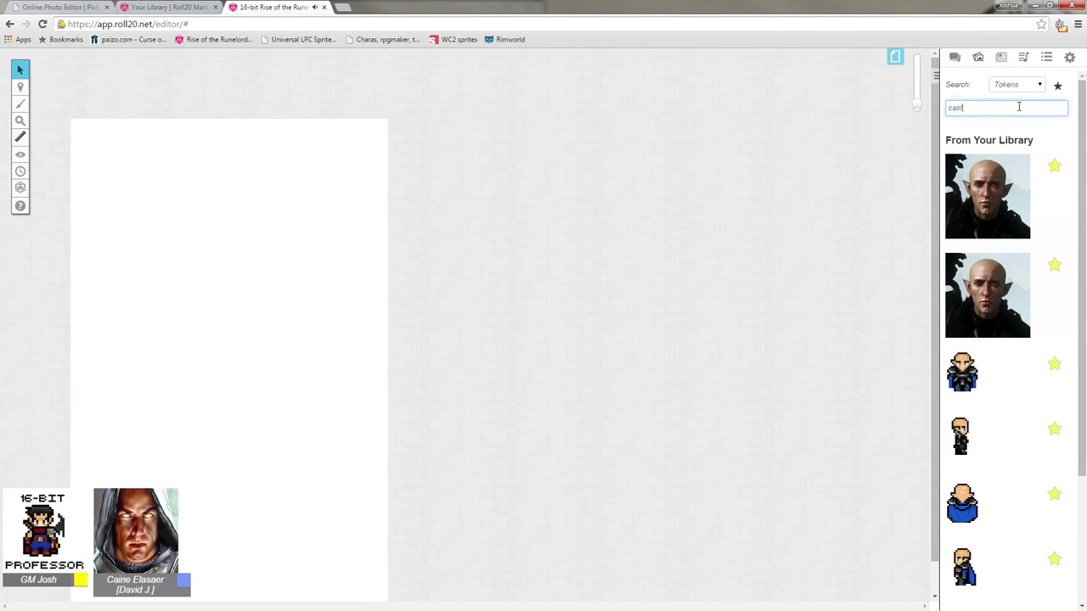
type("le")
key("Return")
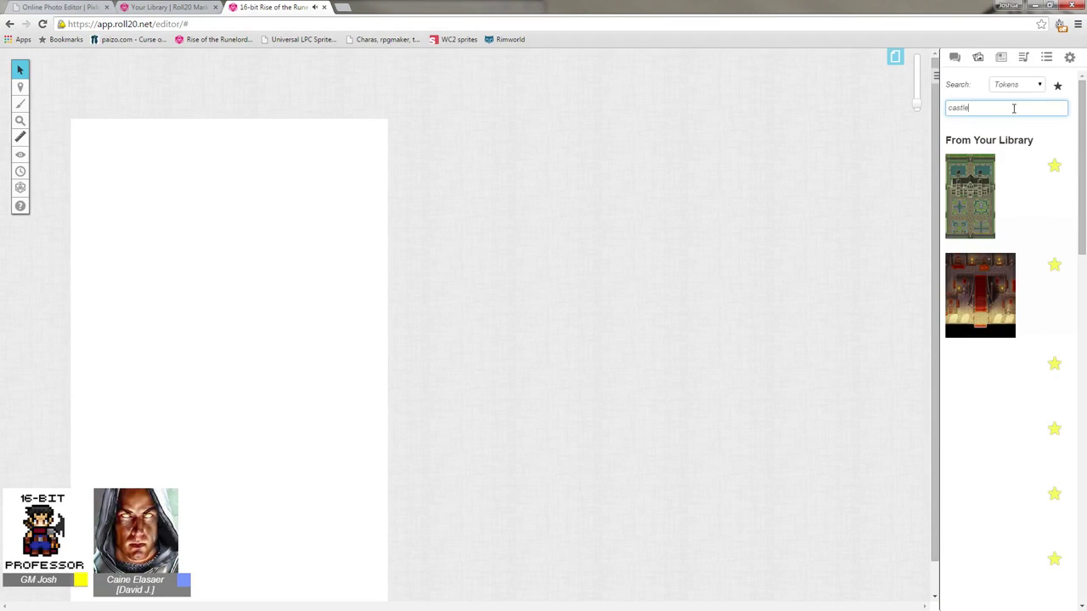
scroll(1003, 304, "down", 2)
scroll(1004, 304, "down", 5)
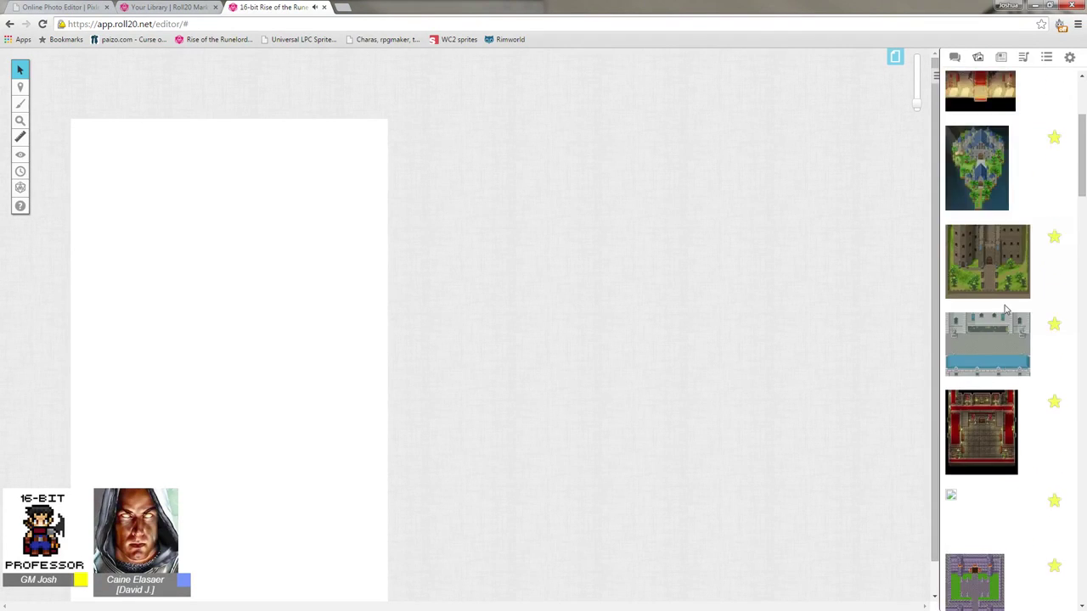
Step: Place the castle map in the page's top-left corner and stretch it to fill the page
left_click_drag(977, 326, 100, 149)
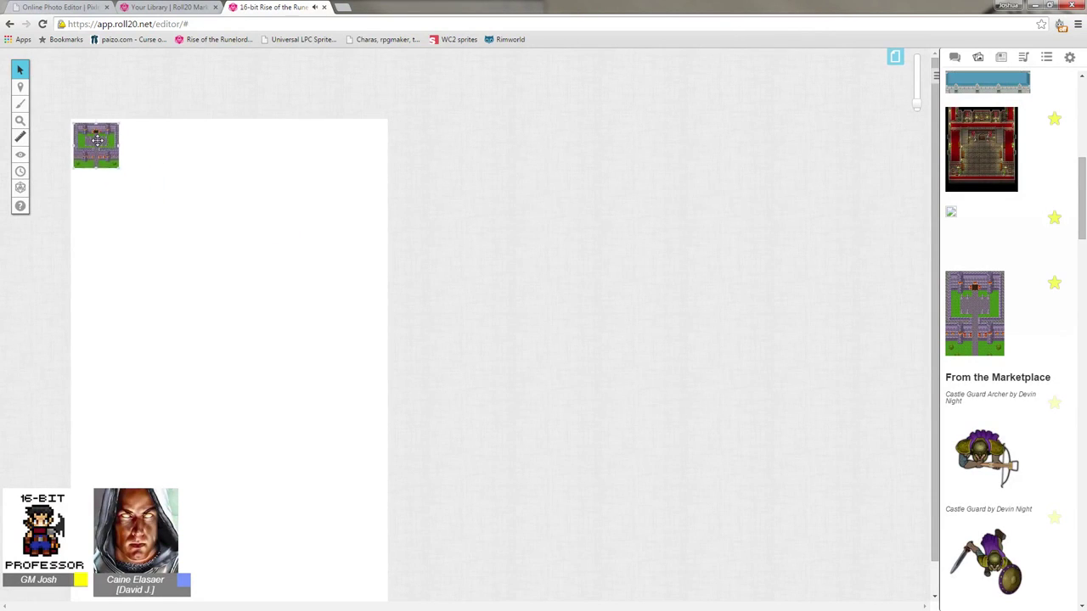
left_click_drag(96, 140, 96, 136)
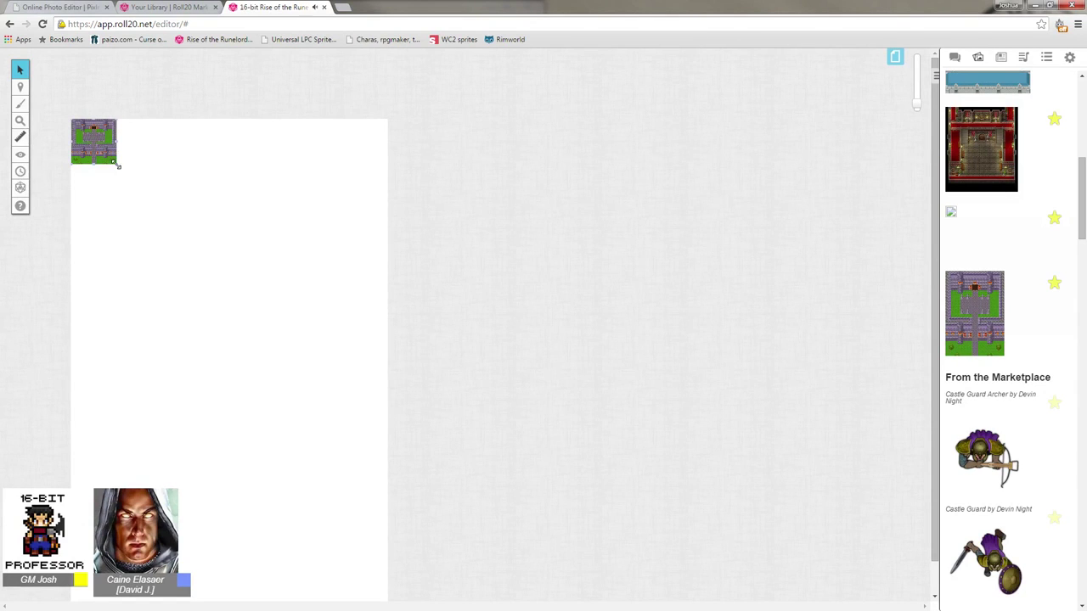
left_click_drag(118, 164, 362, 463)
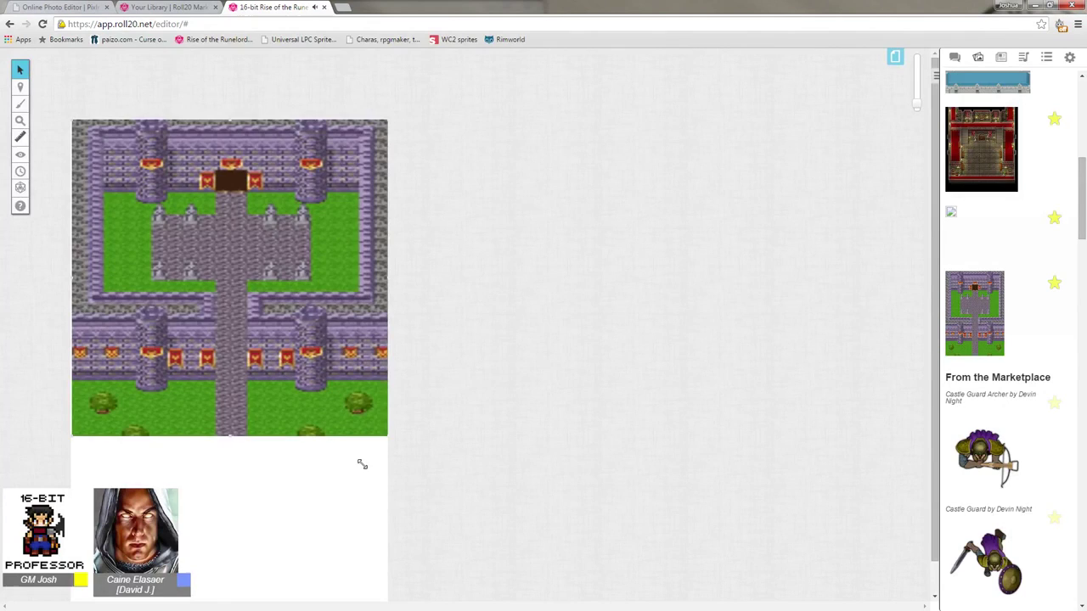
scroll(356, 461, "down", 3)
left_click_drag(229, 213, 238, 355)
scroll(447, 371, "up", 3)
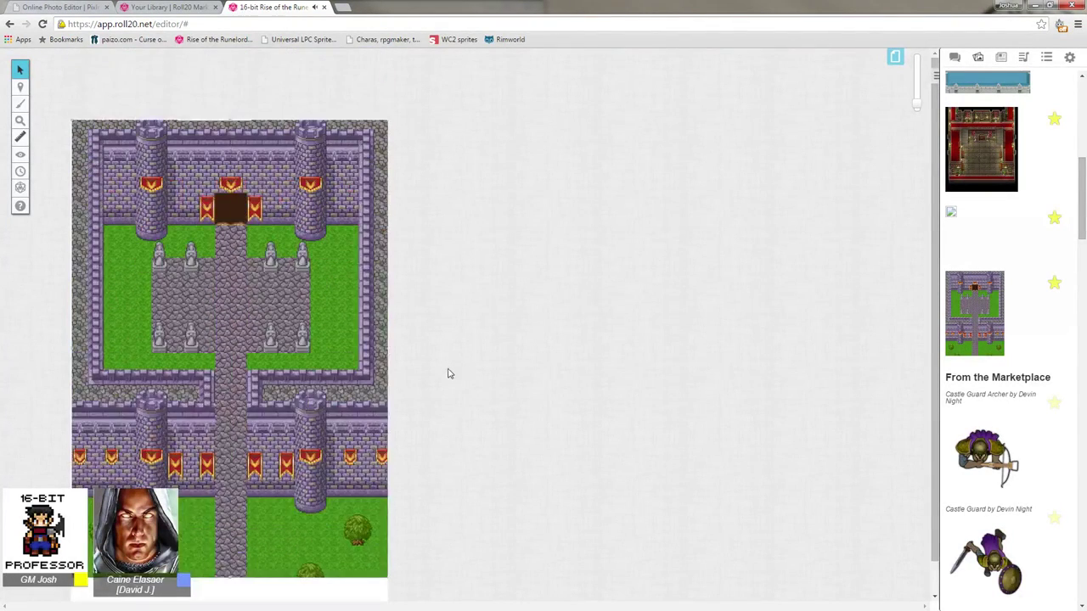
scroll(448, 371, "down", 3)
Step: Switch to the Objects & Tokens layer and expand the Party folder in the Journal
mouse_move(17, 90)
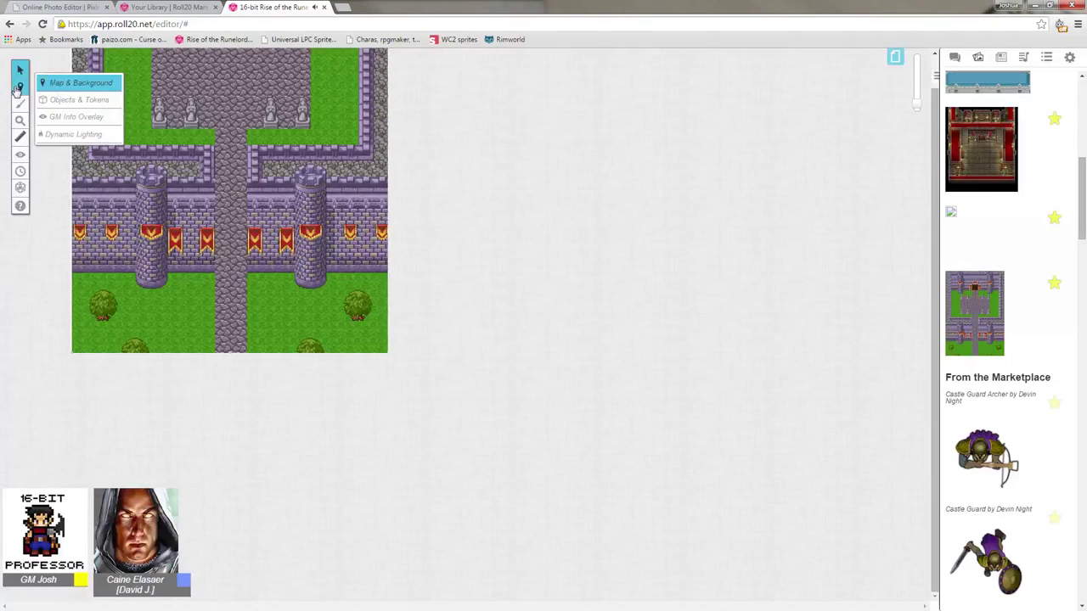
left_click(78, 99)
scroll(467, 194, "up", 3)
left_click(980, 59)
scroll(843, 214, "down", 3)
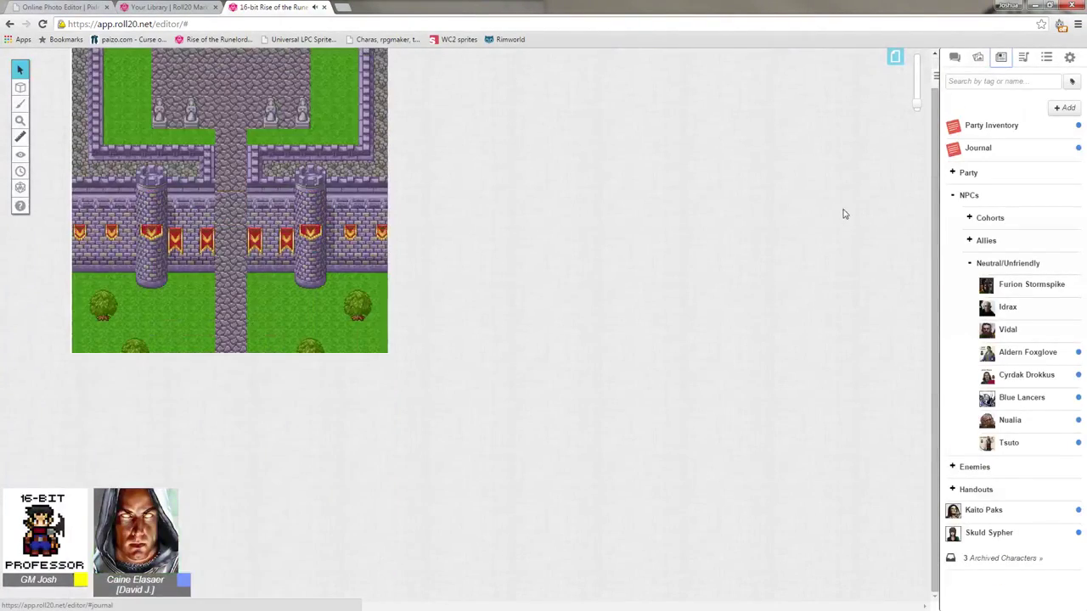
scroll(676, 228, "up", 3)
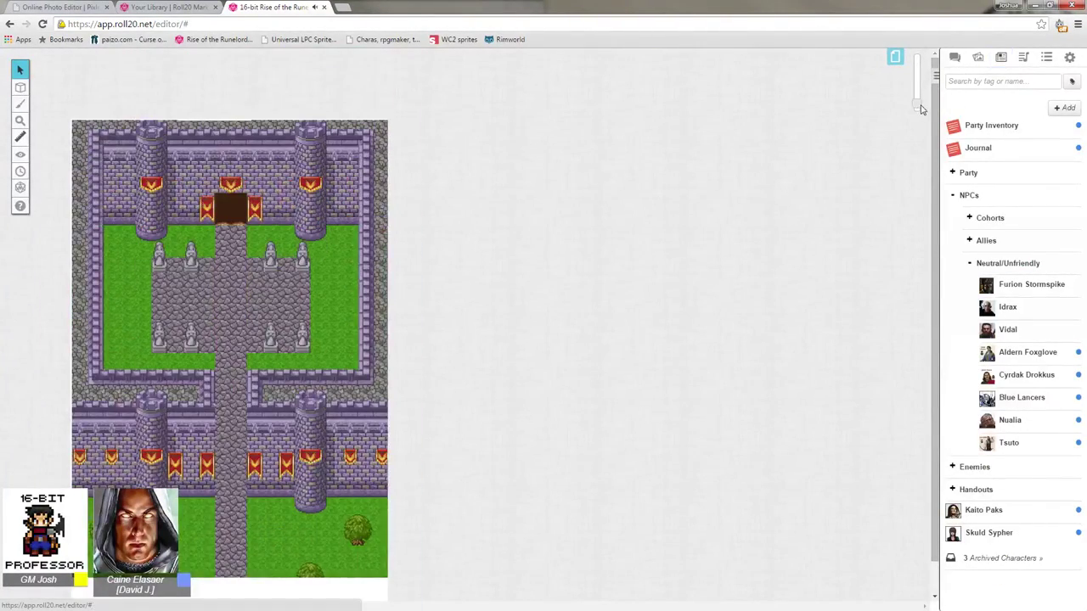
scroll(562, 224, "up", 5, "ctrl")
scroll(562, 224, "up", 2)
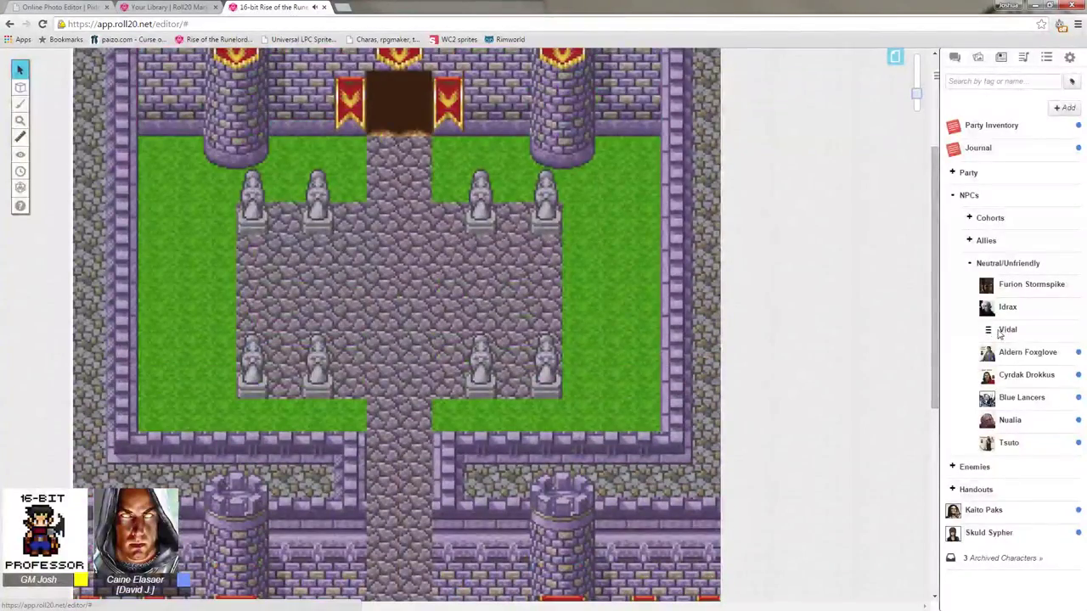
left_click_drag(999, 334, 993, 243)
left_click(968, 174)
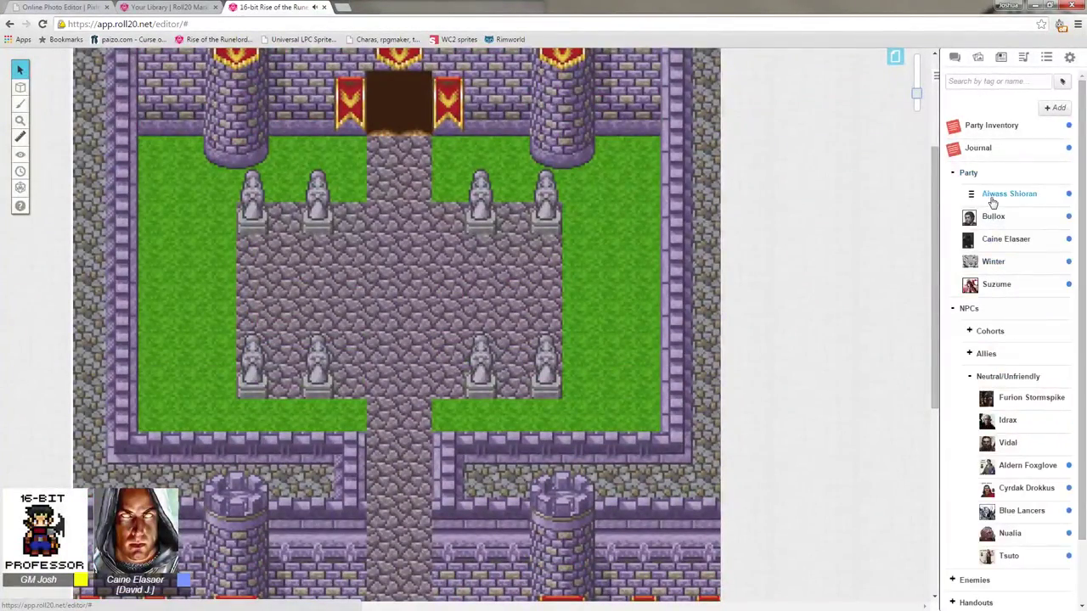
Step: Drag the Aiwass Shioran, Bullox, Caine Elasaer, Suzume and Winter tokens together into the courtyard
left_click_drag(990, 197, 401, 351)
left_click_drag(1016, 210, 367, 378)
left_click_drag(994, 239, 433, 376)
left_click_drag(993, 285, 399, 414)
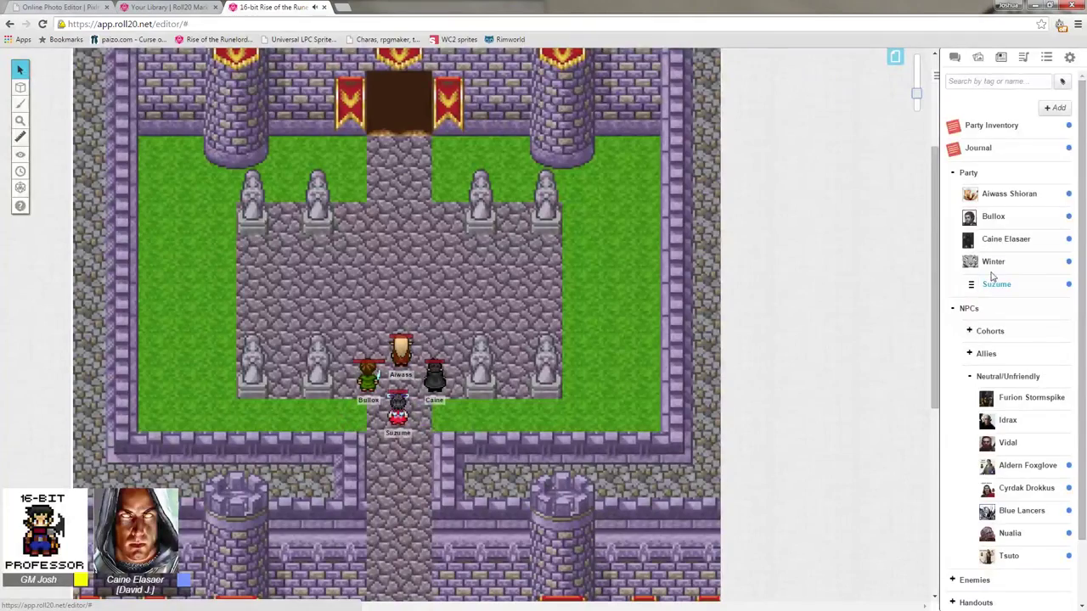
left_click_drag(993, 263, 464, 413)
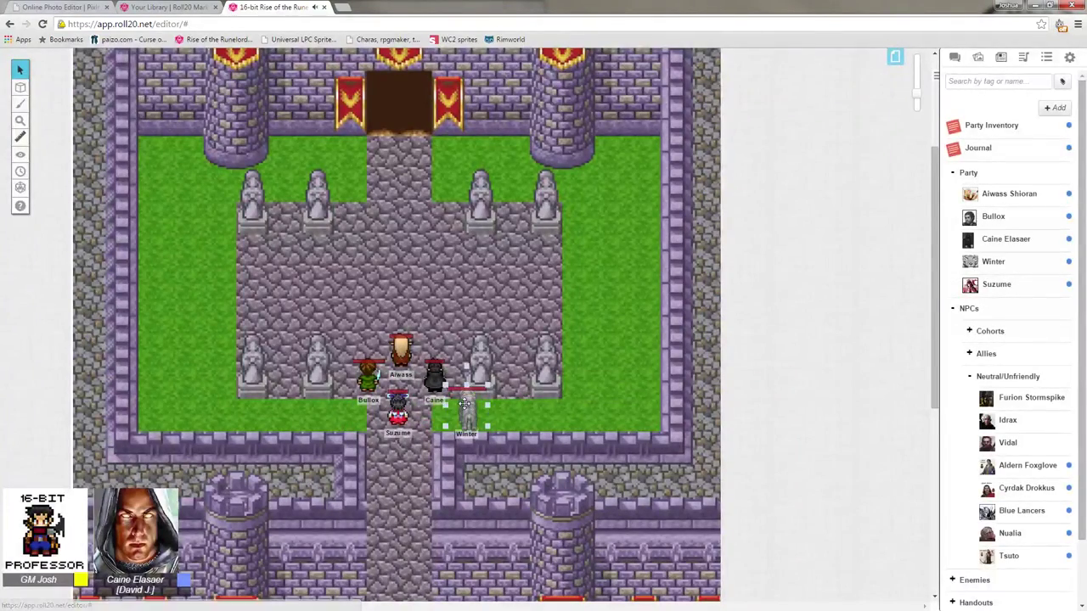
Step: Expand the Enemies folder in the Journal's character list
scroll(1010, 384, "down", 1)
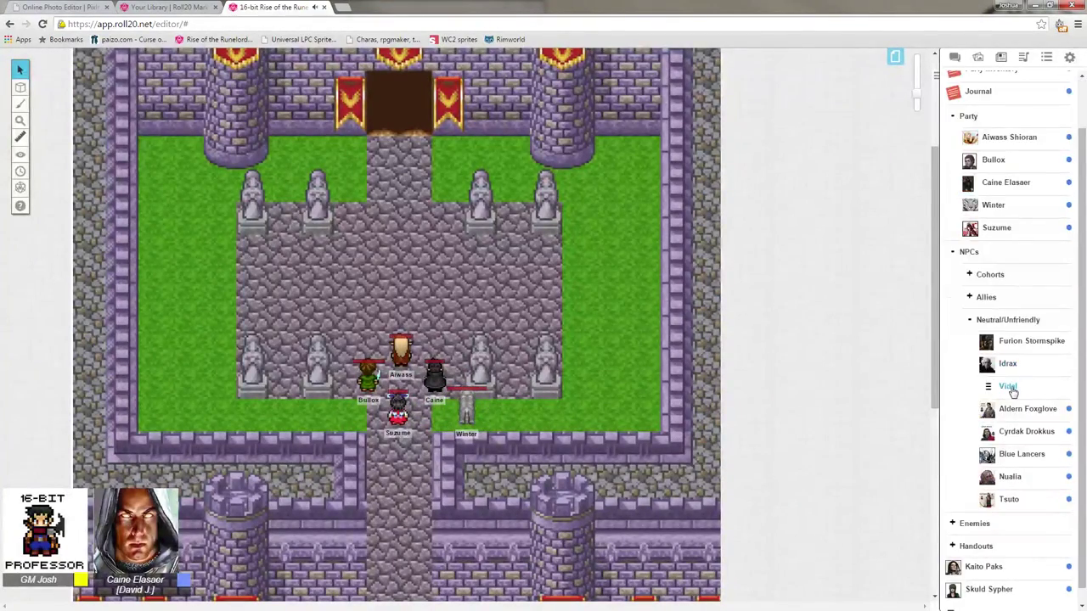
scroll(1012, 409, "down", 1)
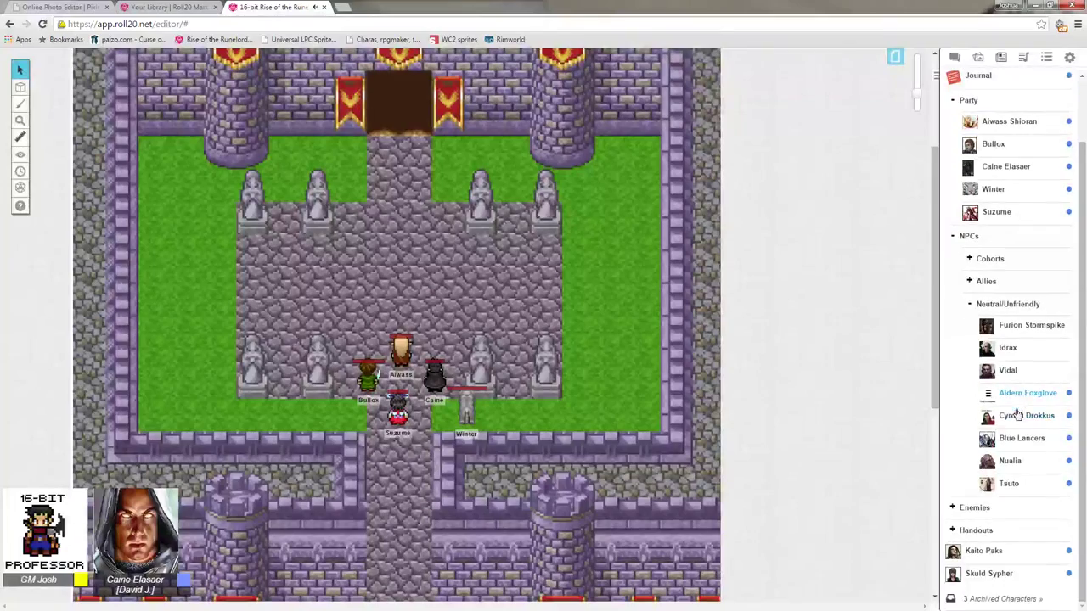
left_click(964, 507)
scroll(1004, 439, "down", 4)
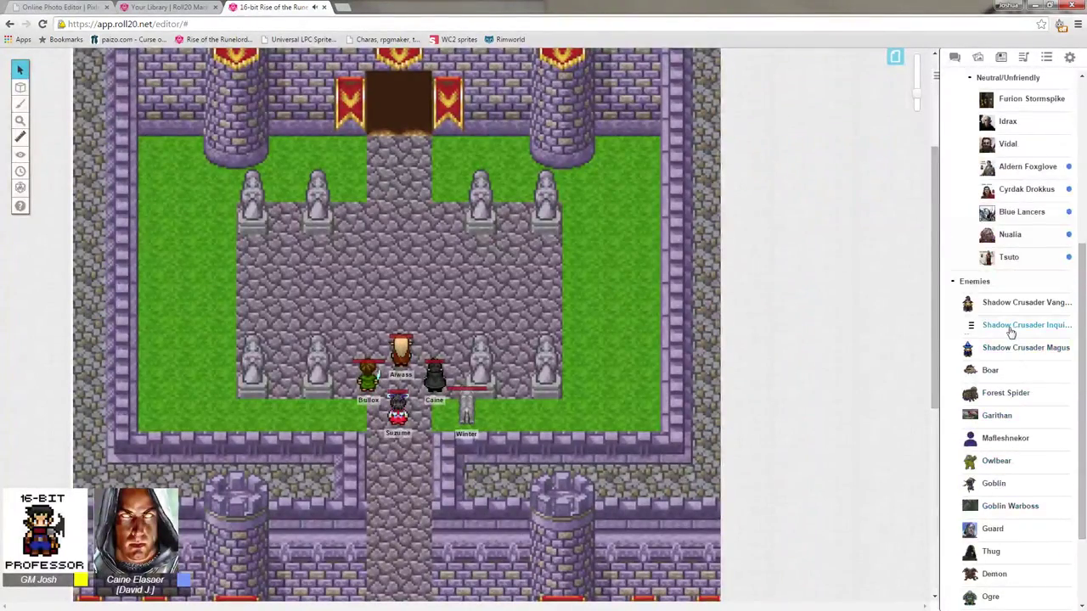